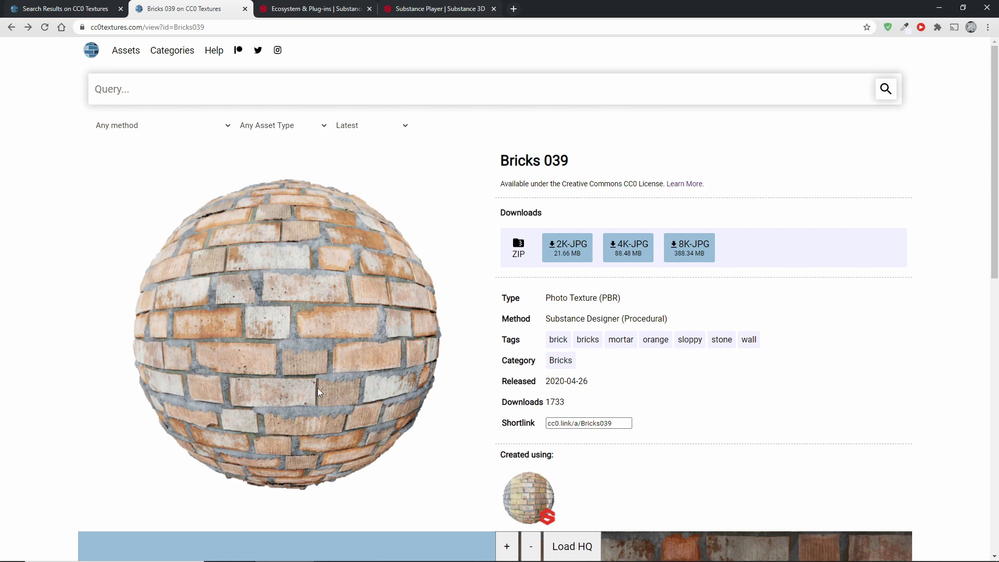
Step: Bring Substance Designer forward and preview the Blend node's output
click(452, 556)
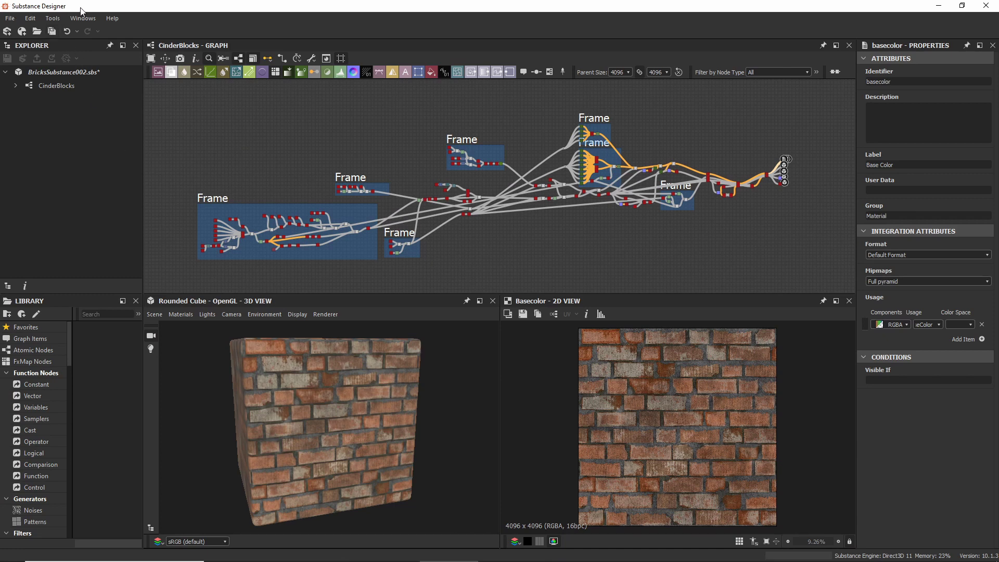
scroll(267, 260, up, 5)
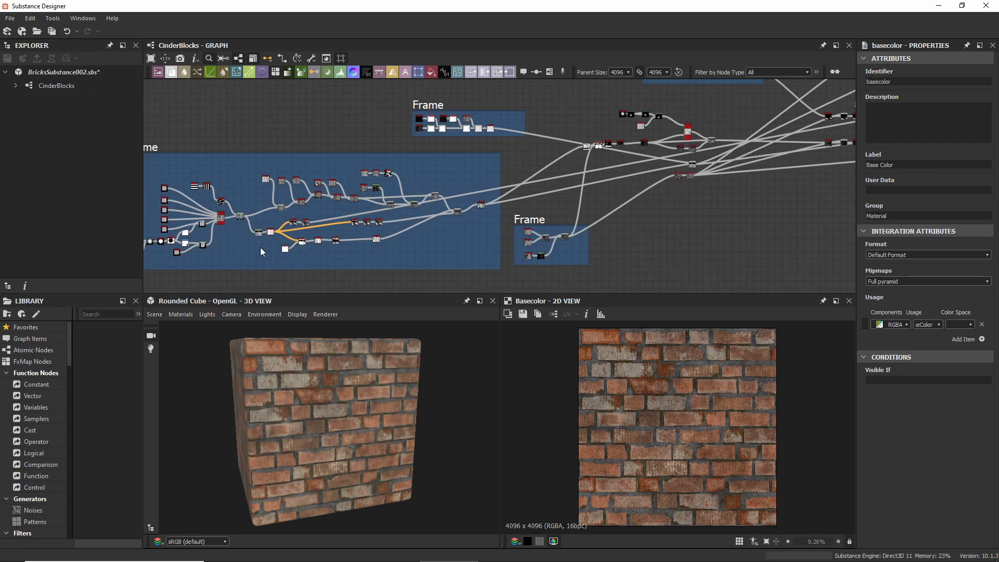
scroll(262, 252, up, 8)
click(271, 165)
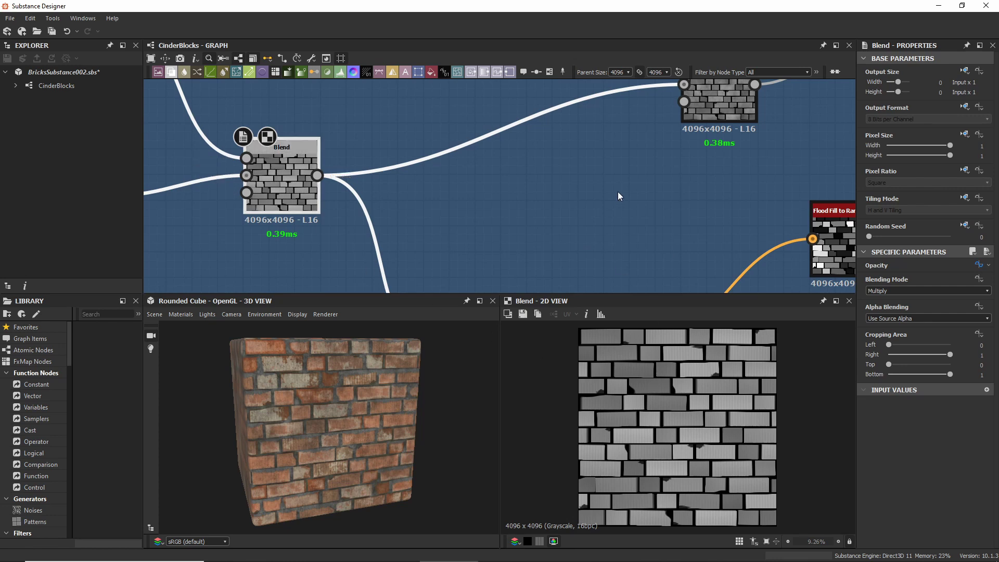
Step: Pan the CinderBlocks graph over to the output nodes and preview the basecolor output
scroll(617, 191, down, 6)
middle_drag(666, 121, 561, 167)
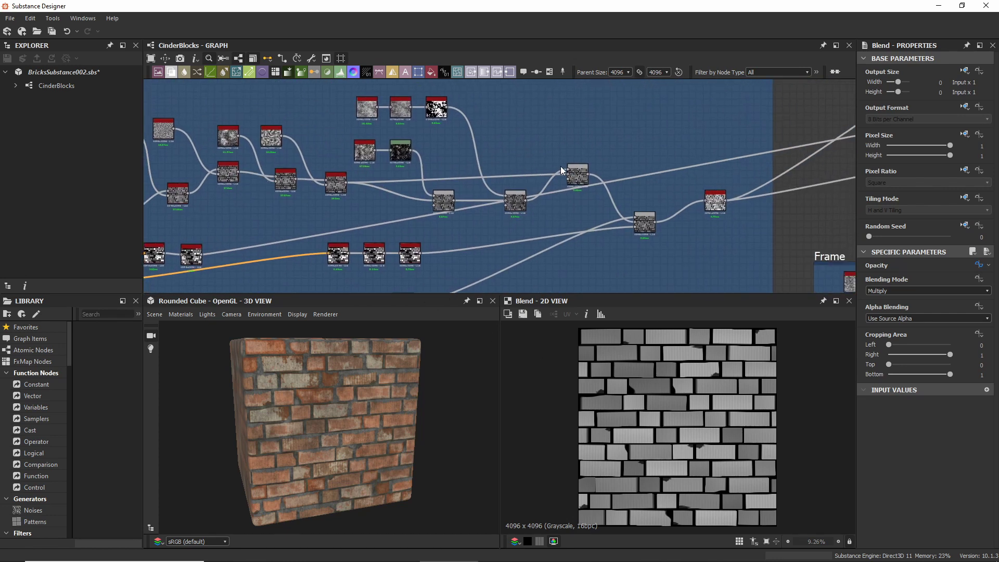
scroll(564, 206, down, 3)
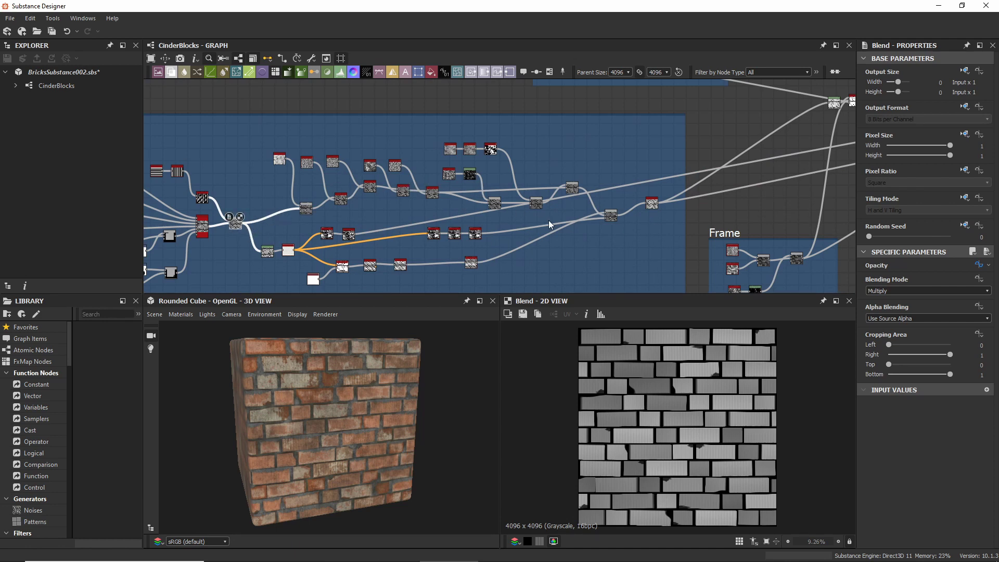
scroll(582, 197, up, 2)
scroll(582, 193, down, 2)
scroll(717, 196, down, 3)
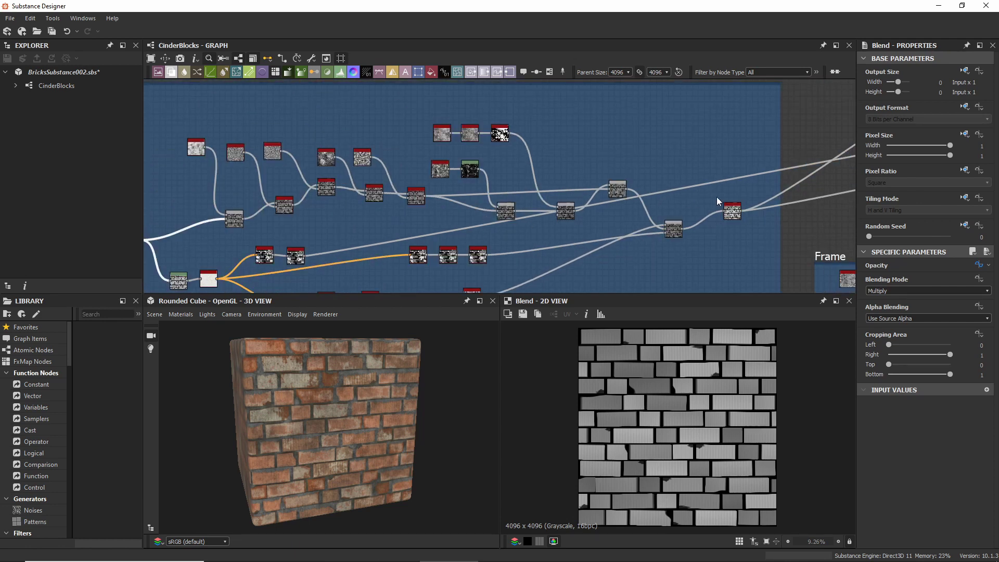
scroll(777, 167, down, 2)
scroll(775, 170, up, 8)
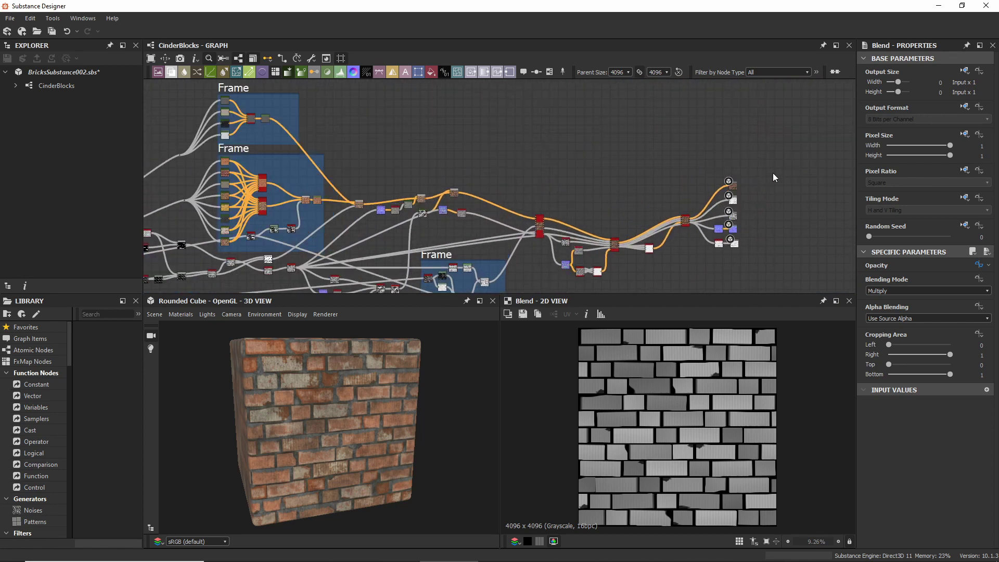
middle_drag(713, 234, 648, 189)
double_click(653, 111)
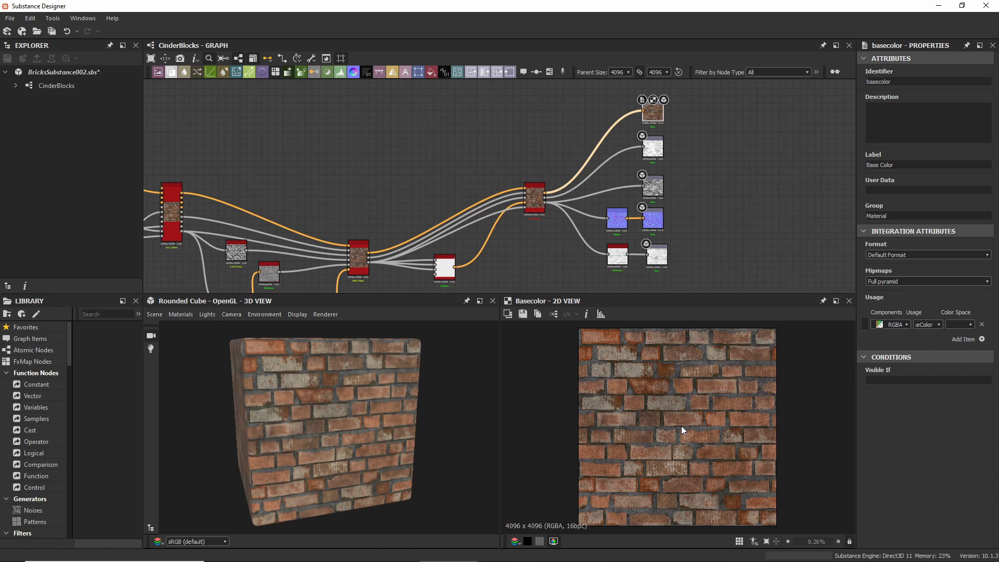
Step: Zoom and pan around the CinderBlocks graph to inspect more of its frames
scroll(682, 425, up, 6)
scroll(645, 430, down, 6)
scroll(566, 127, down, 2)
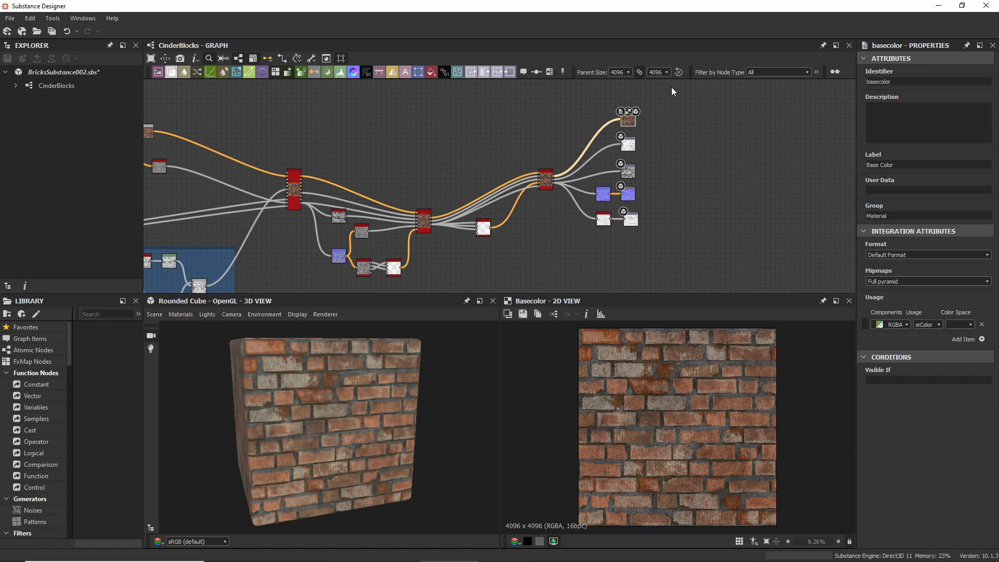
scroll(537, 157, down, 3)
middle_drag(236, 139, 468, 146)
middle_drag(371, 210, 486, 186)
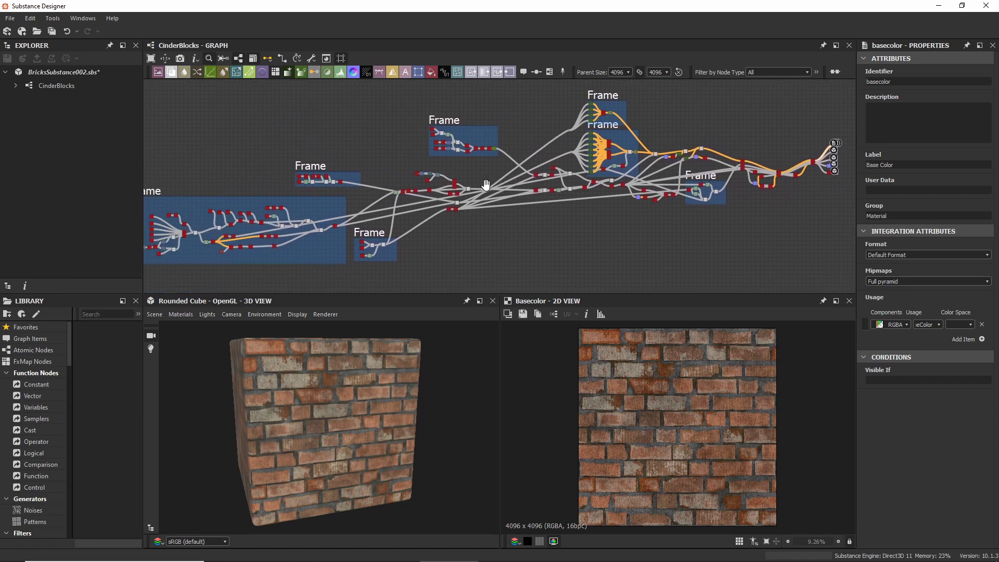
scroll(486, 186, down, 1)
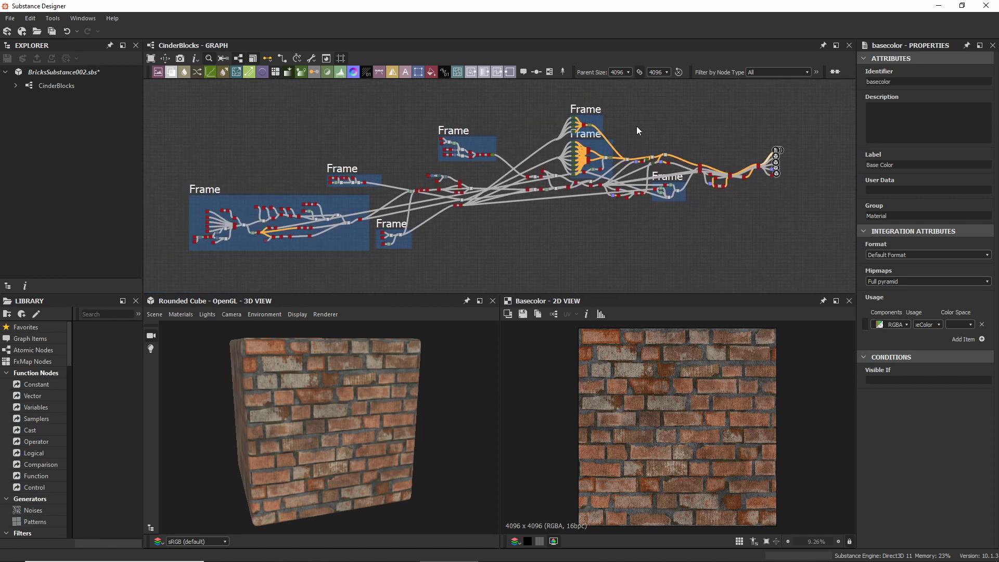
Step: Minimize Designer, open Bricks Substance 002 from the 'Created using' thumbnail, and download its 89.91 KB SBSAR
click(940, 5)
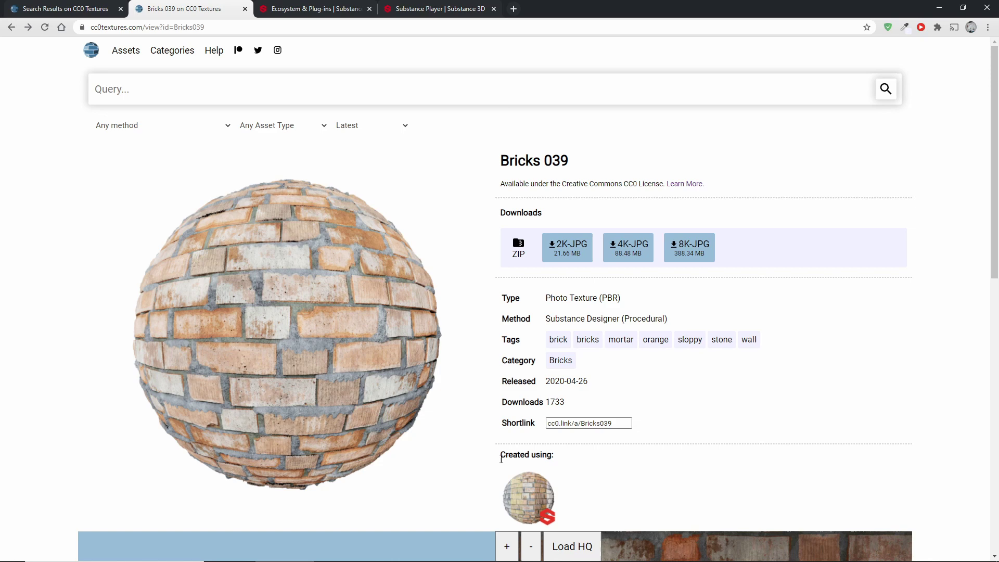
drag(500, 455, 560, 453)
click(571, 468)
click(537, 501)
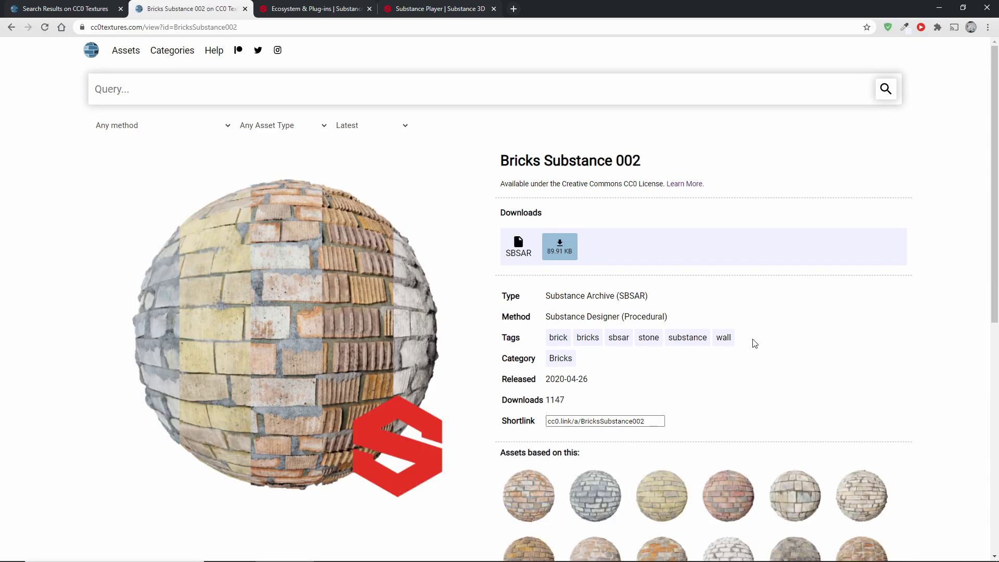
scroll(416, 197, down, 1)
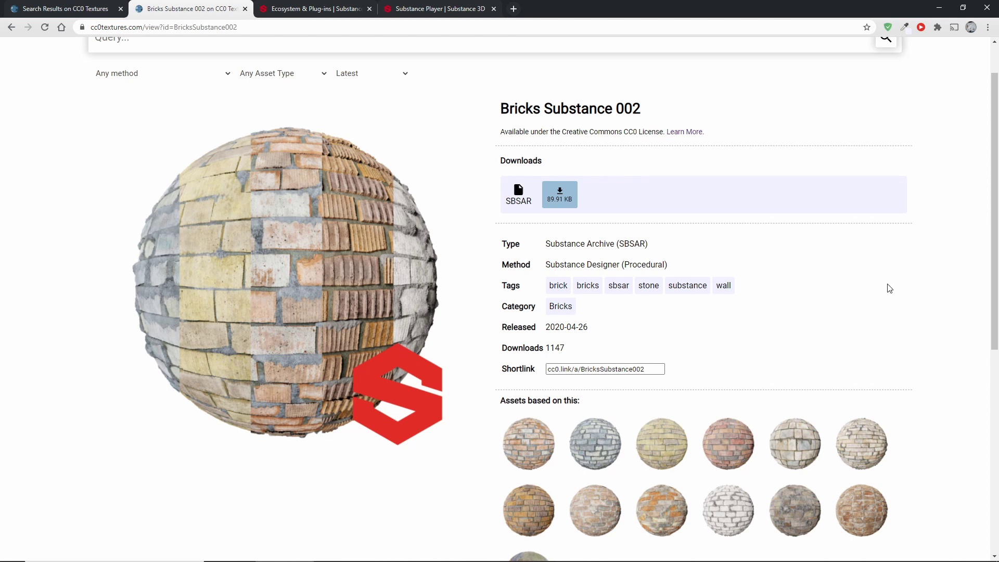
click(556, 208)
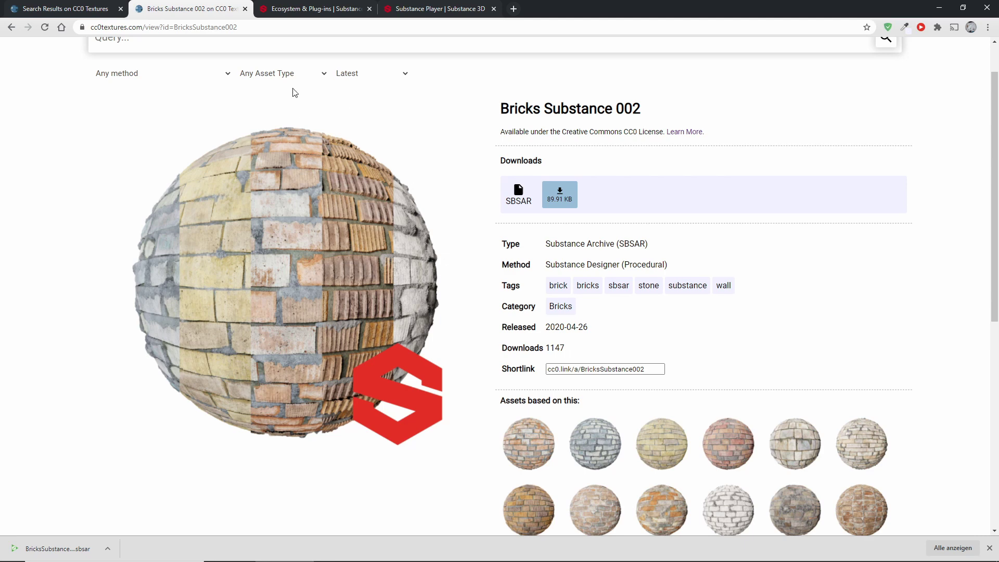
Step: Switch to the Ecosystem & Plug-ins page, close the downloads bar, and scroll down the integrations
click(291, 8)
scroll(68, 403, down, 2)
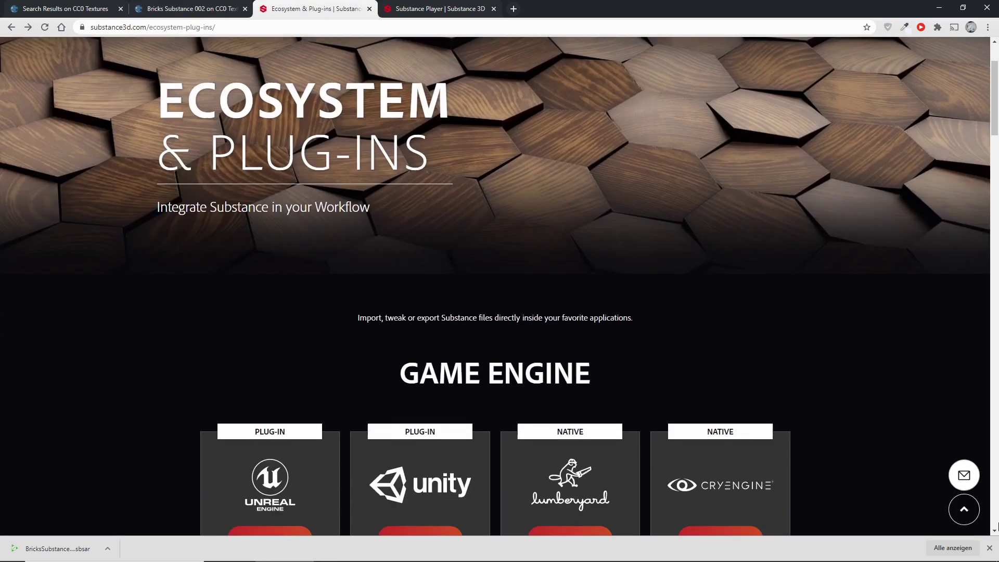
click(988, 548)
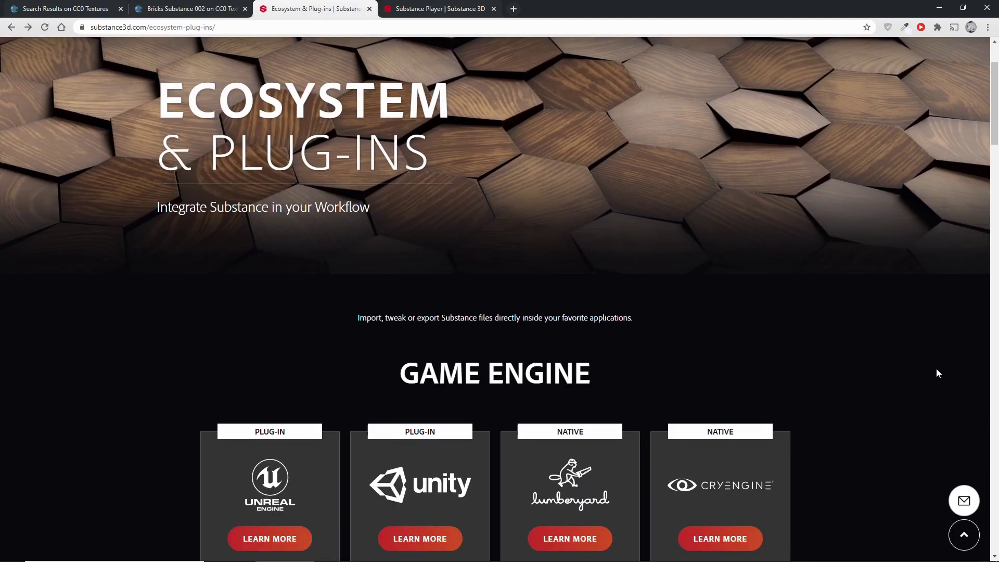
scroll(865, 351, down, 3)
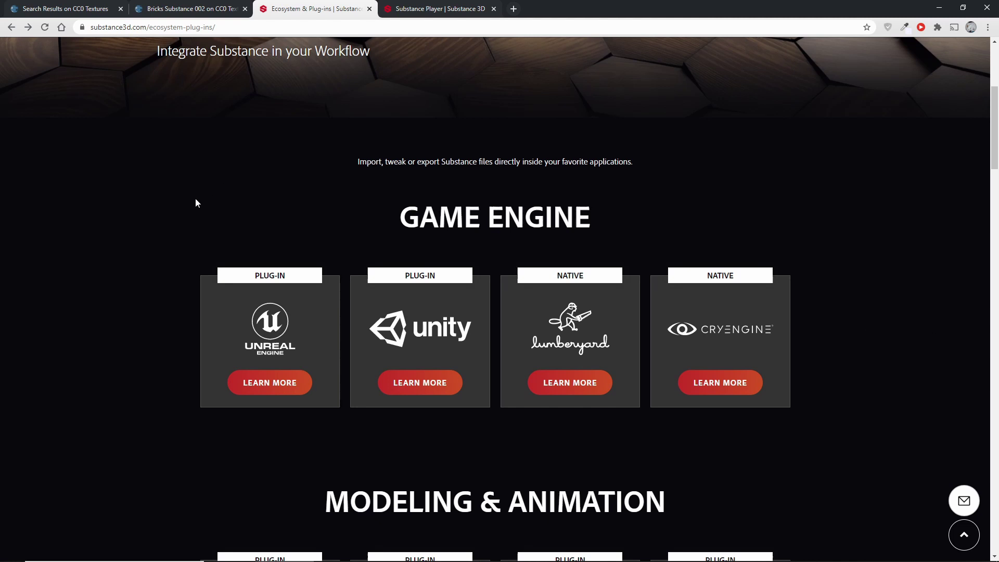
scroll(106, 225, down, 1)
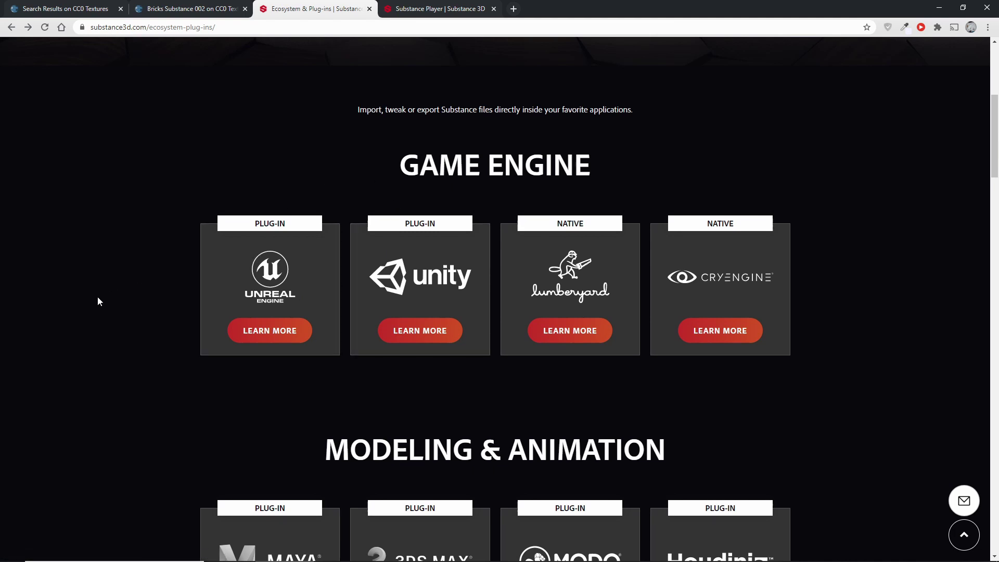
scroll(97, 298, down, 1)
scroll(866, 350, down, 2)
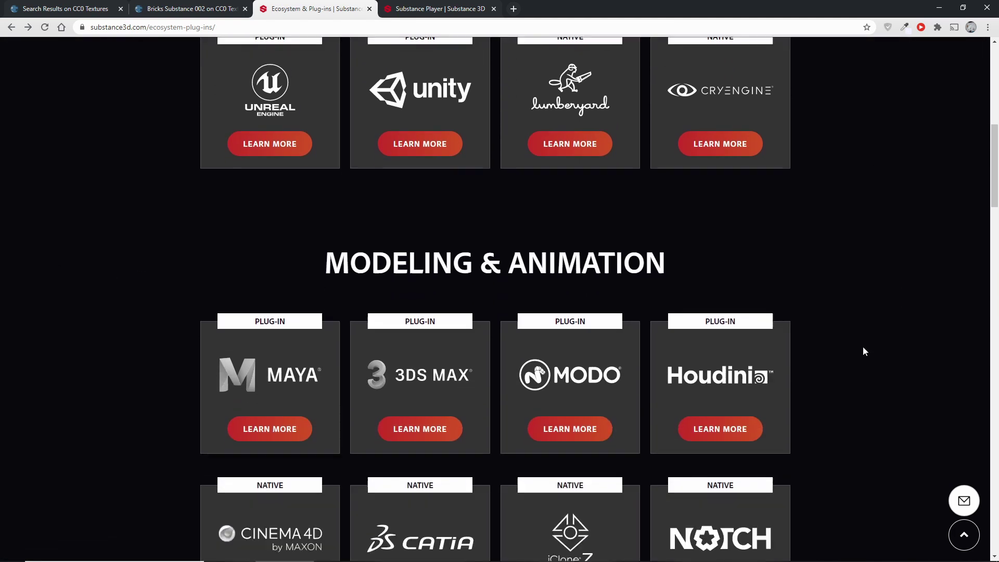
scroll(864, 352, down, 2)
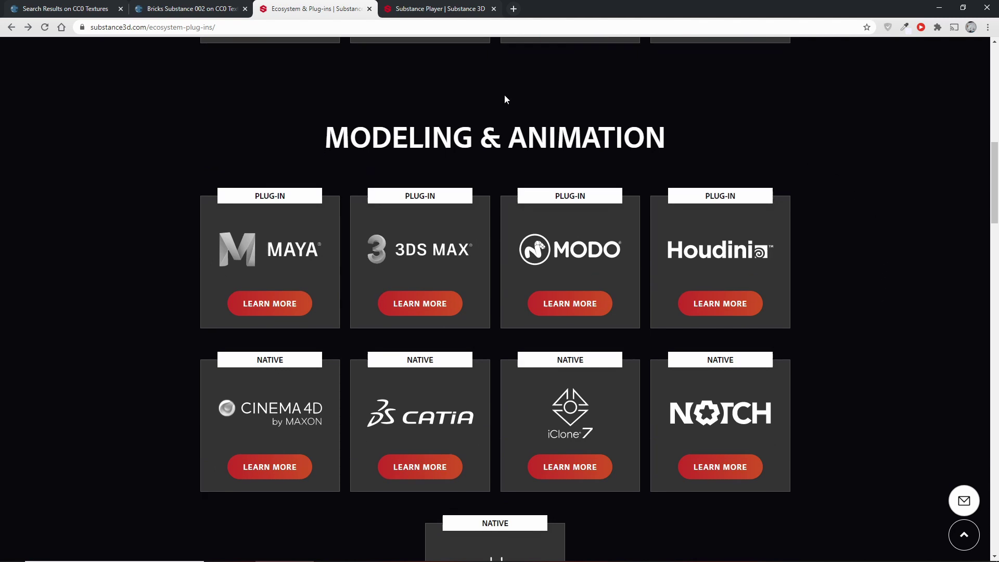
right_click(83, 367)
click(91, 260)
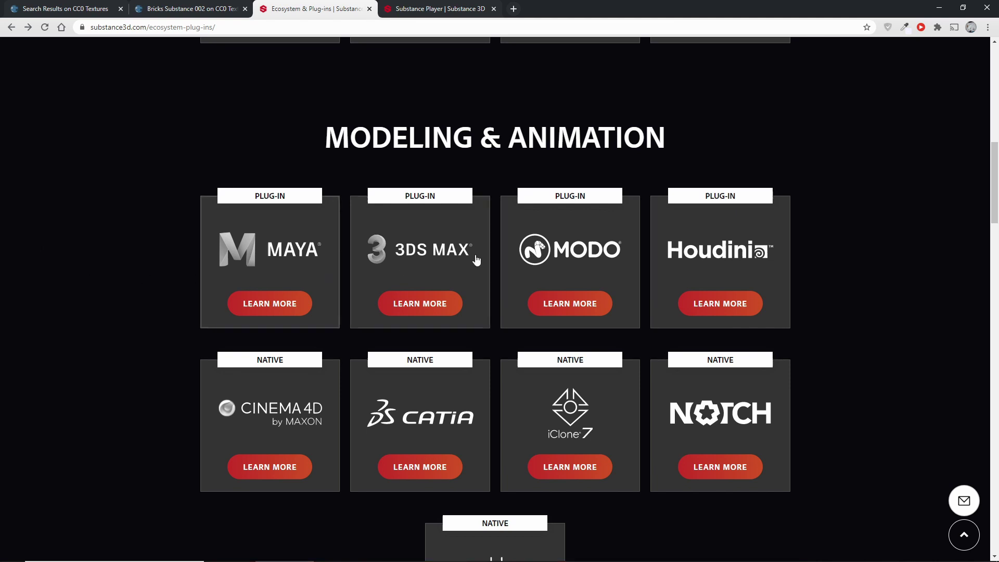
Step: Scroll back and forth through the integration sections, ending at Game Engine
scroll(885, 308, down, 2)
scroll(89, 339, up, 2)
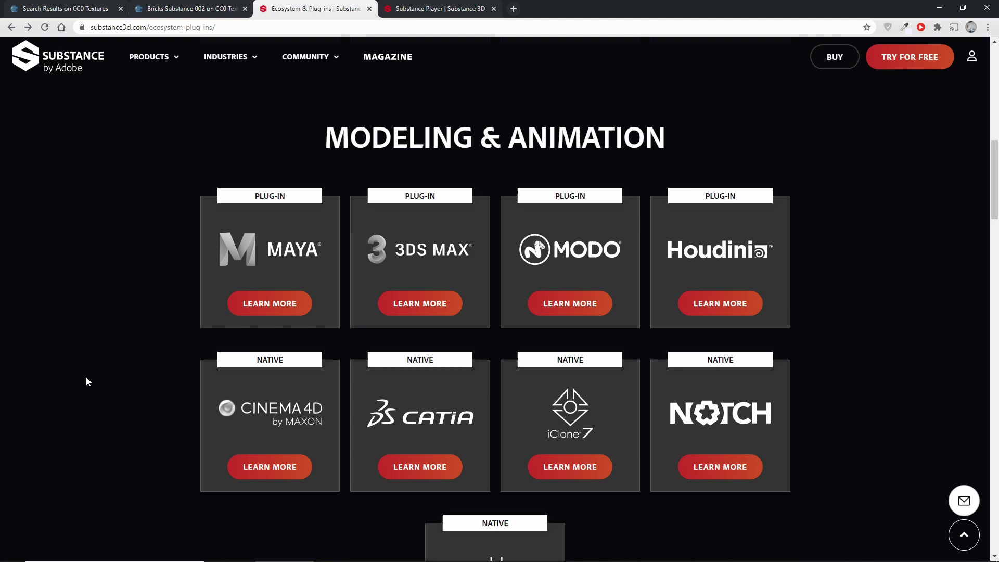
scroll(86, 378, up, 4)
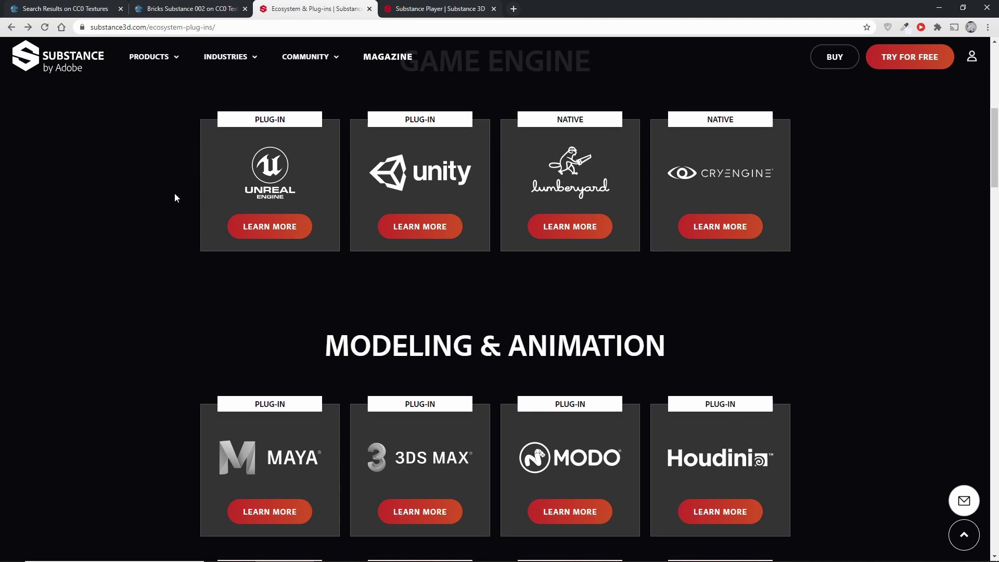
scroll(114, 281, down, 3)
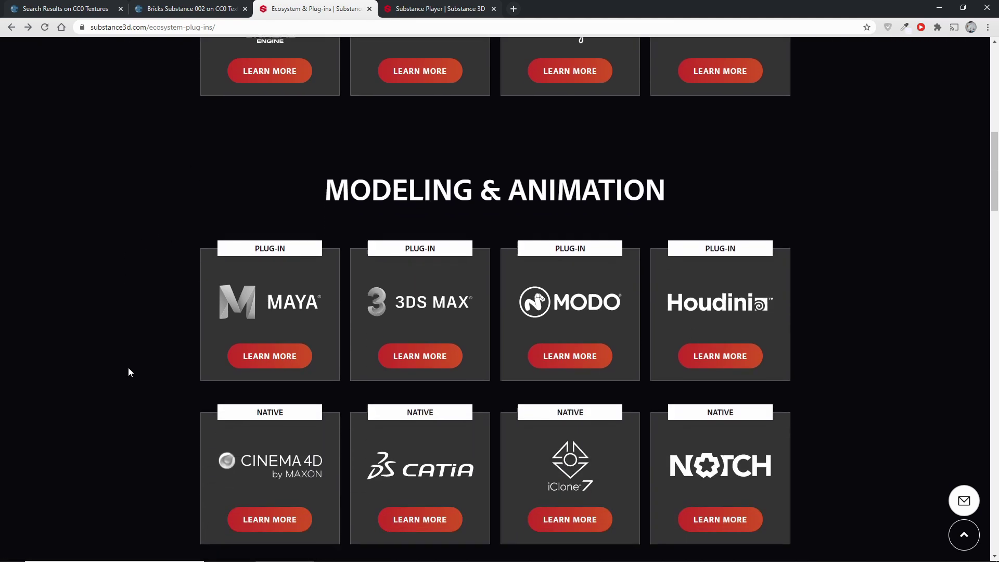
scroll(128, 371, up, 3)
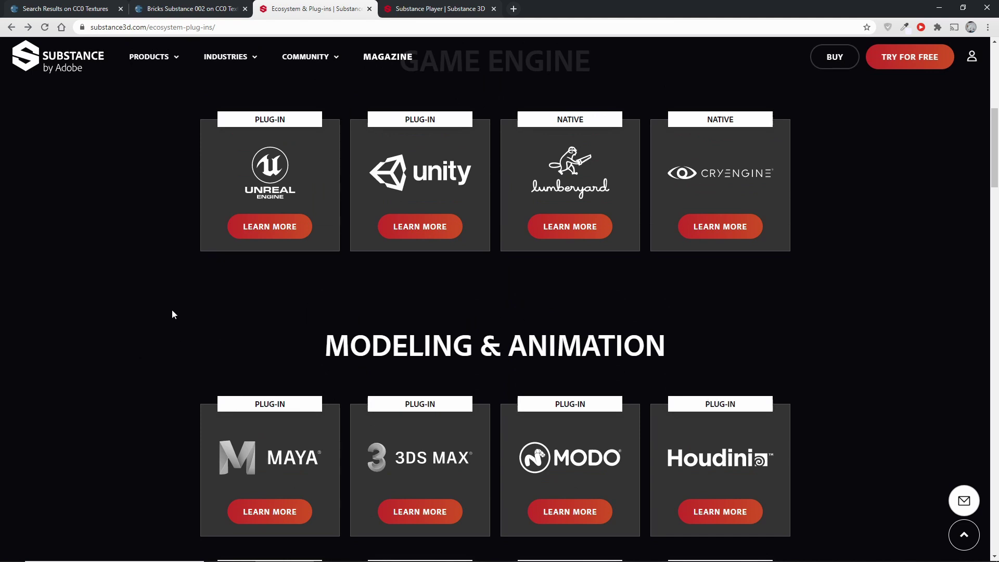
scroll(171, 309, up, 1)
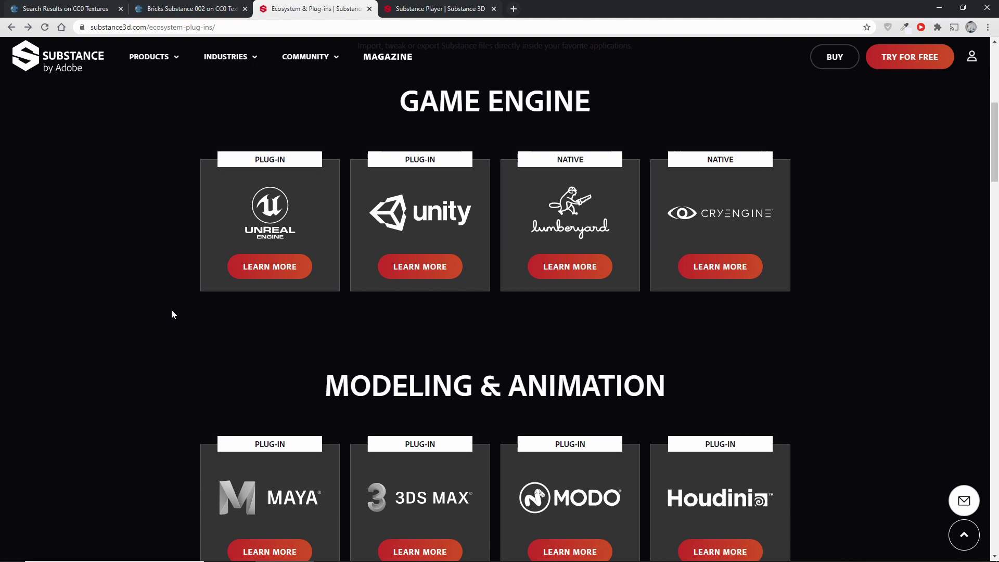
scroll(170, 309, down, 1)
scroll(165, 269, down, 8)
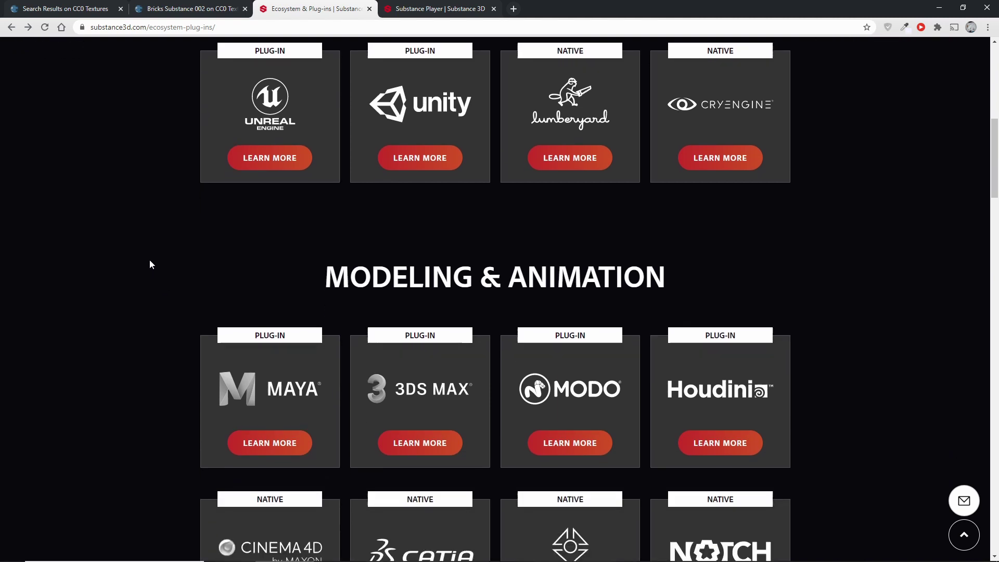
scroll(101, 245, down, 7)
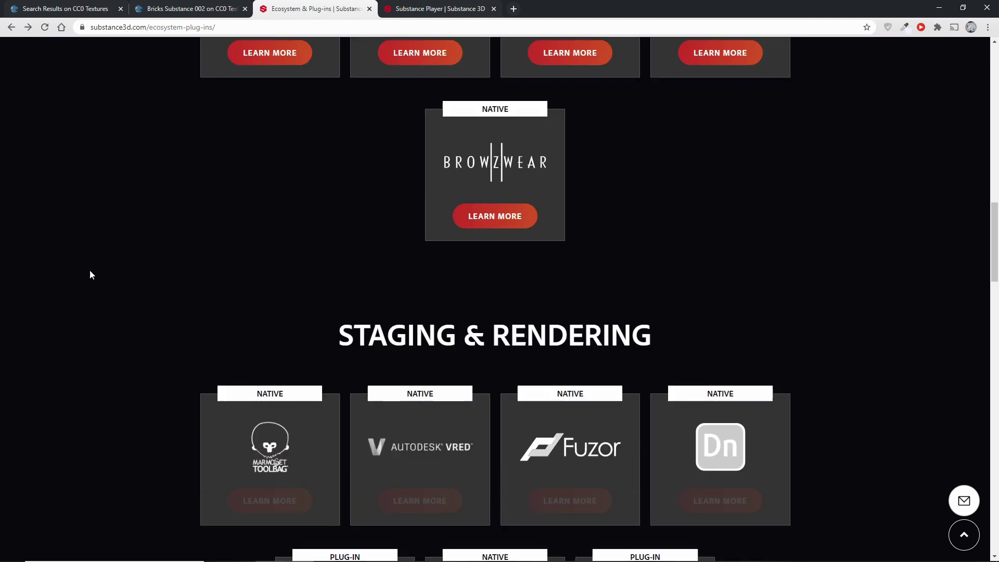
scroll(96, 286, up, 1)
scroll(96, 287, down, 2)
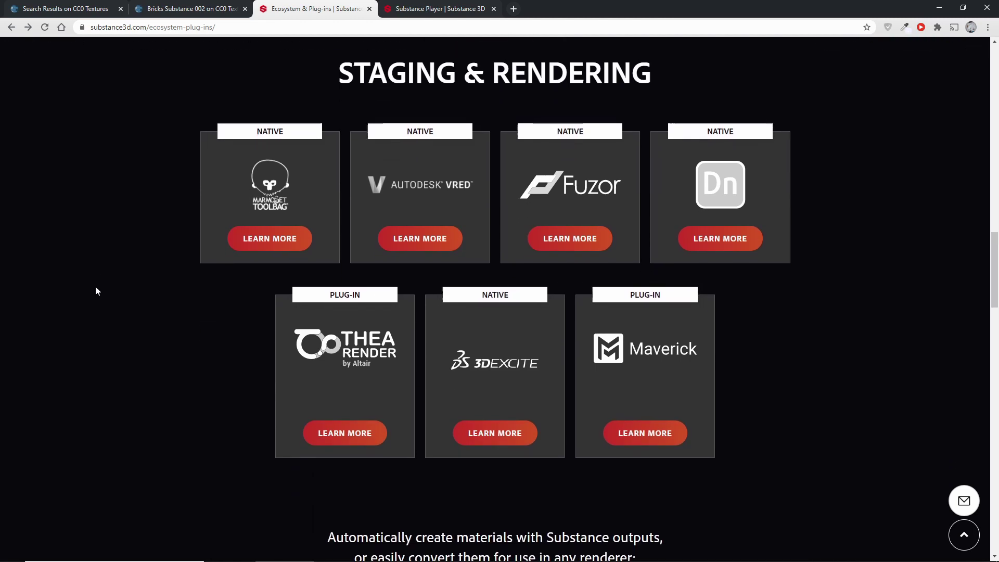
scroll(96, 287, up, 9)
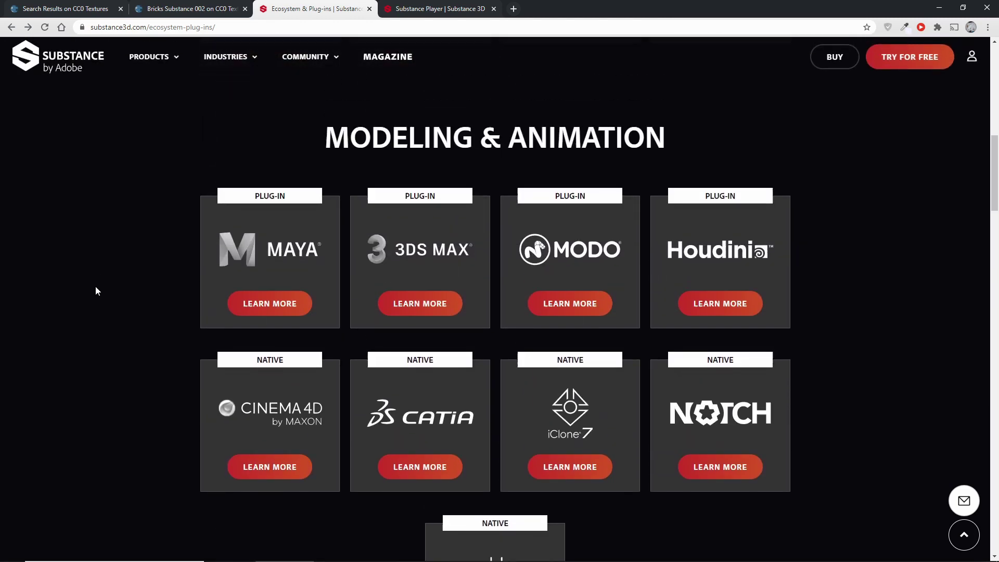
scroll(96, 291, up, 7)
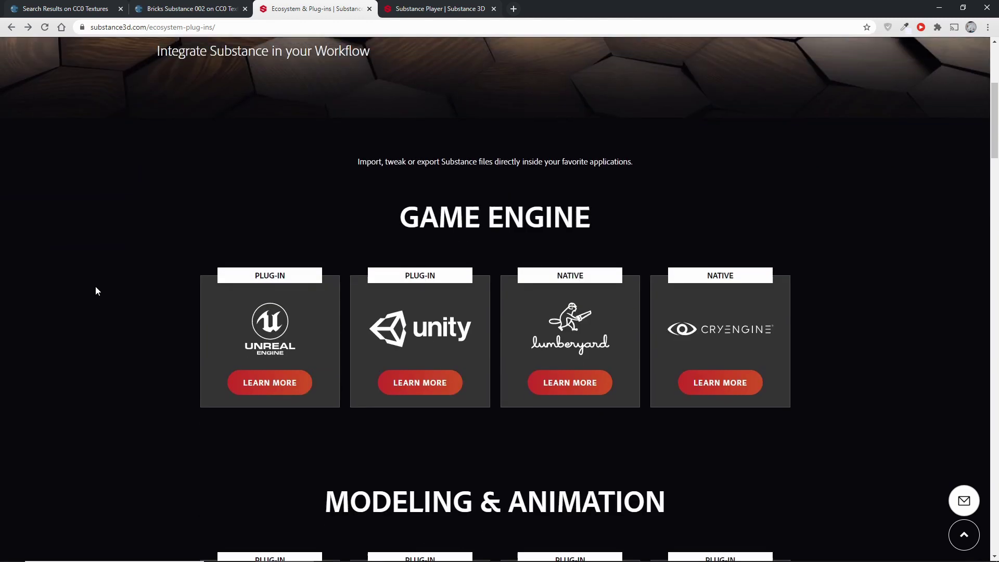
scroll(156, 260, down, 2)
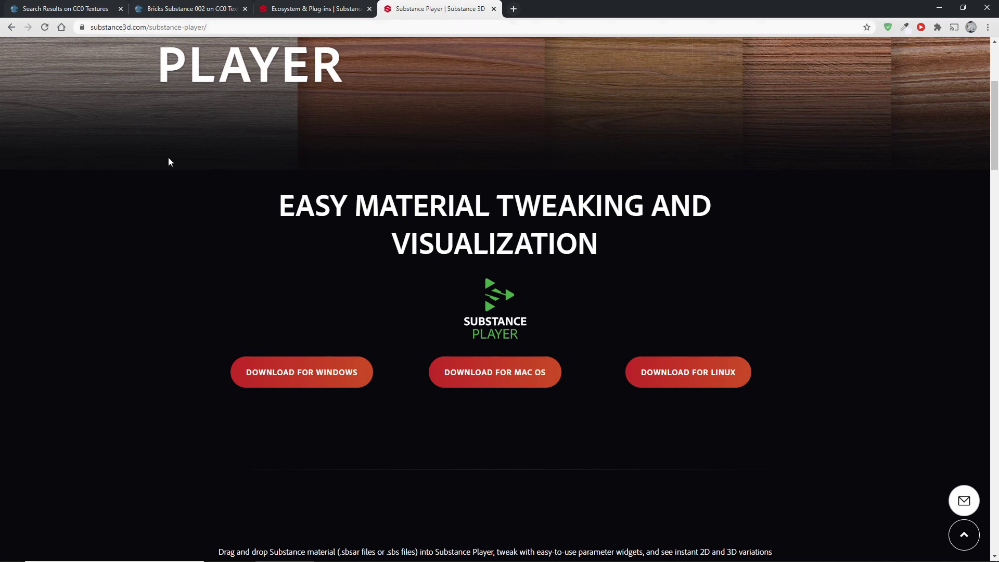
Step: Download Substance Player for Windows, close the download shelf, and return to the Bricks Substance 002 tab
scroll(112, 267, down, 1)
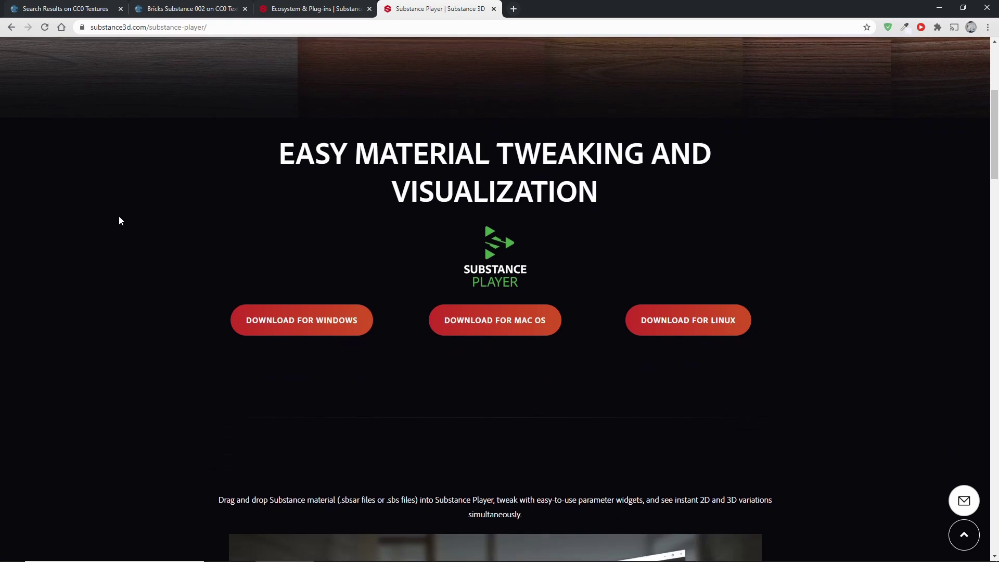
click(295, 322)
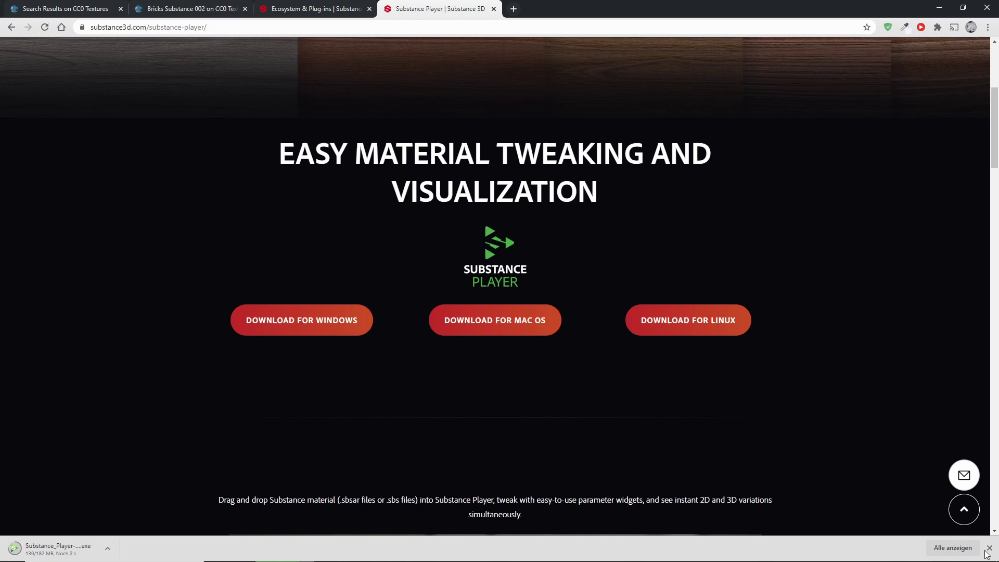
click(990, 547)
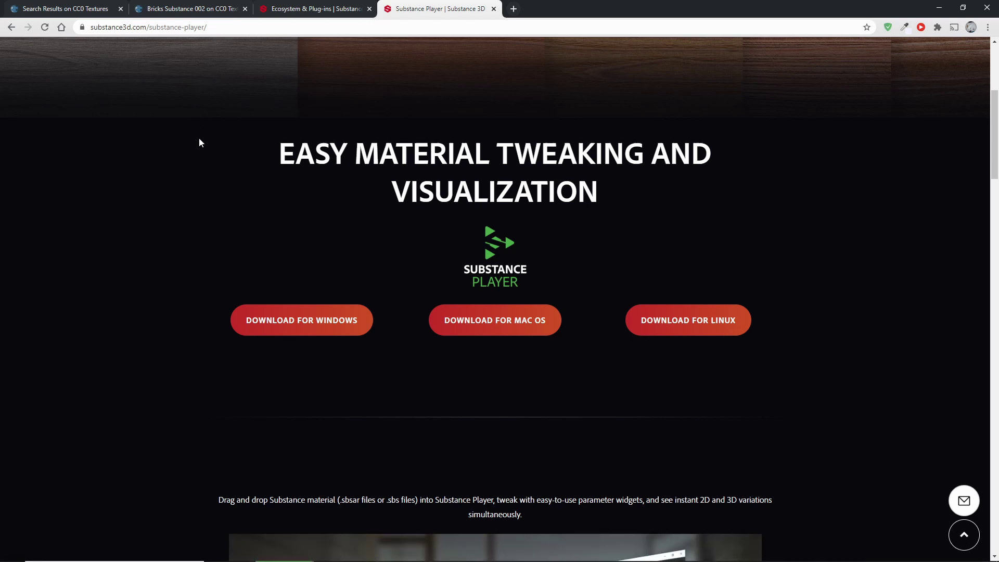
click(196, 9)
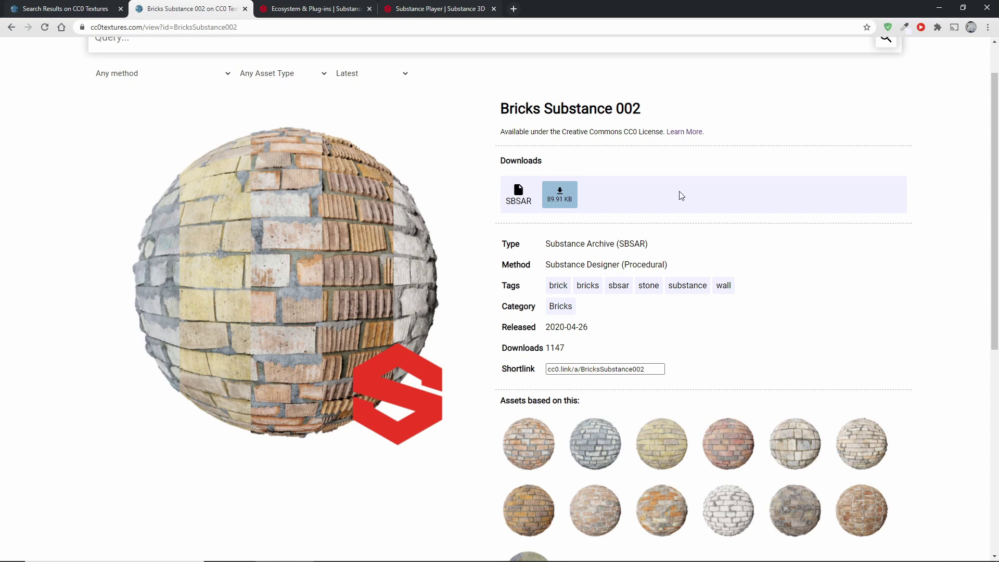
Step: Download the 89.91 KB Bricks Substance 002 SBSAR and open it in Substance Player
click(560, 196)
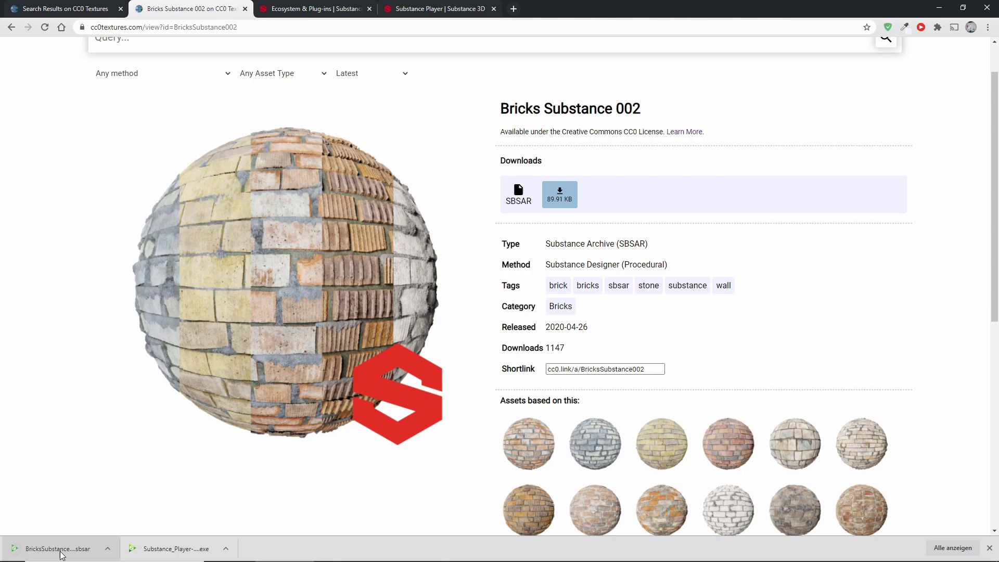
click(59, 549)
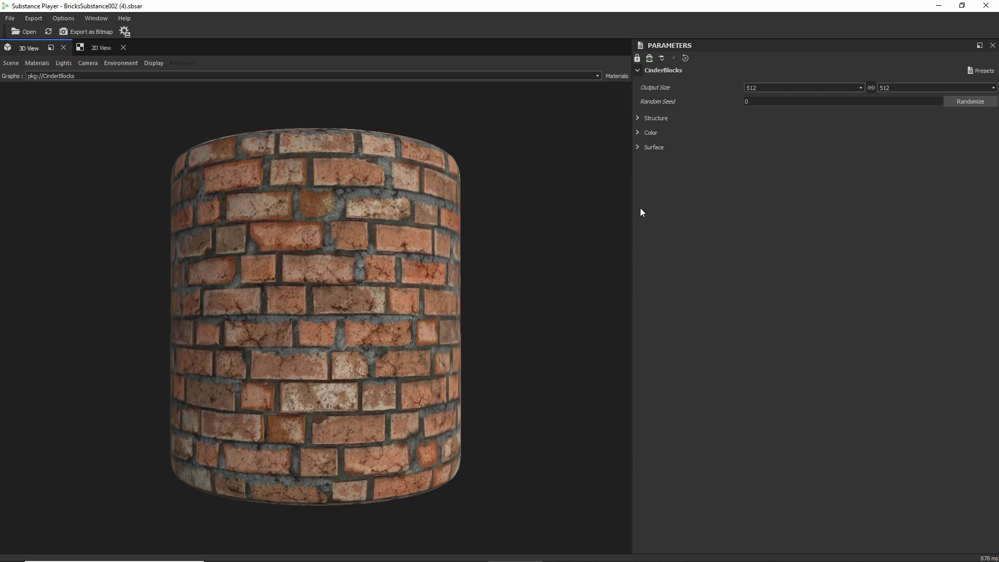
Step: Expand Surface, Color and Structure plus their Mortar, Bricks, Details, Blending and General subgroups
click(637, 147)
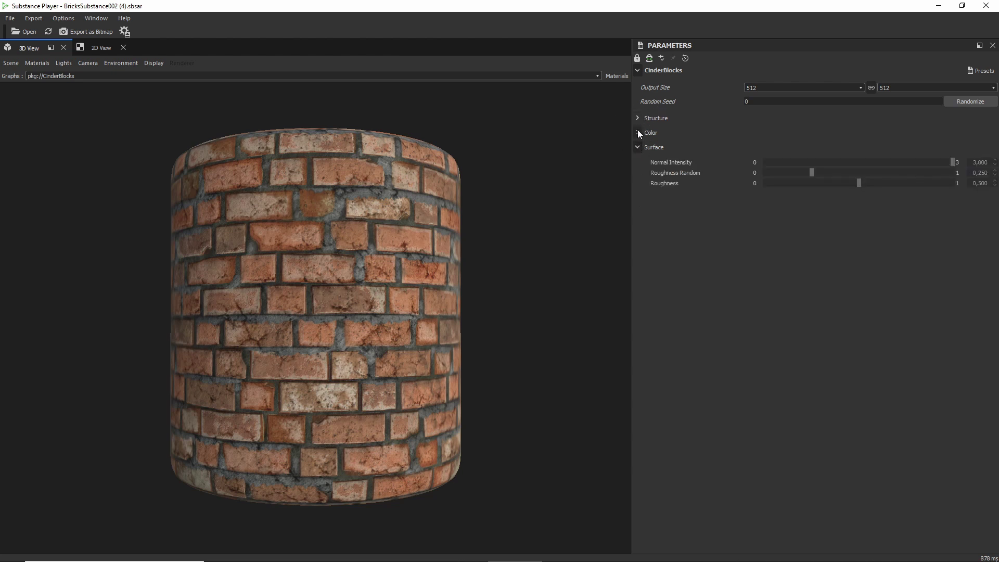
click(637, 132)
click(637, 118)
click(646, 208)
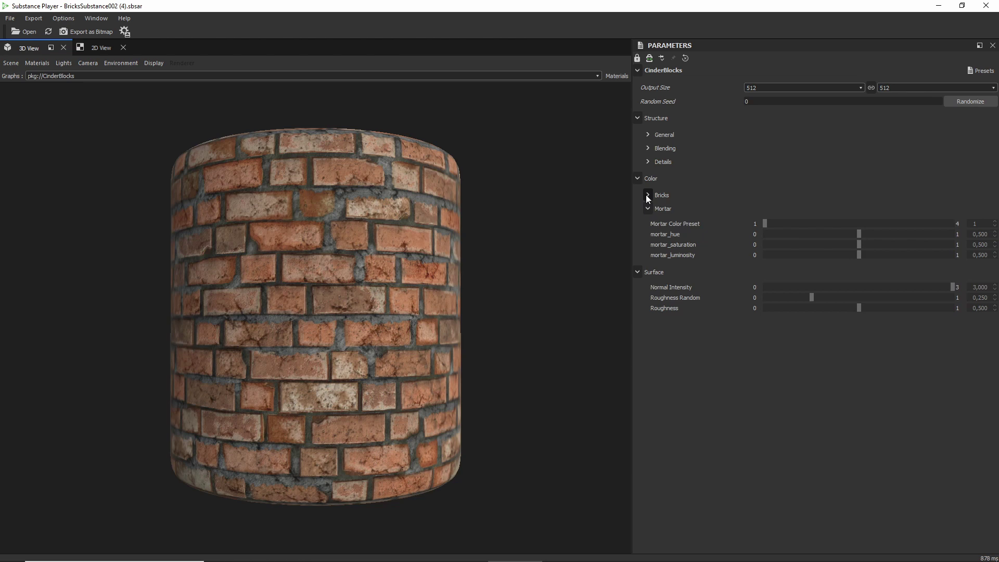
click(646, 195)
click(648, 161)
click(648, 148)
click(648, 136)
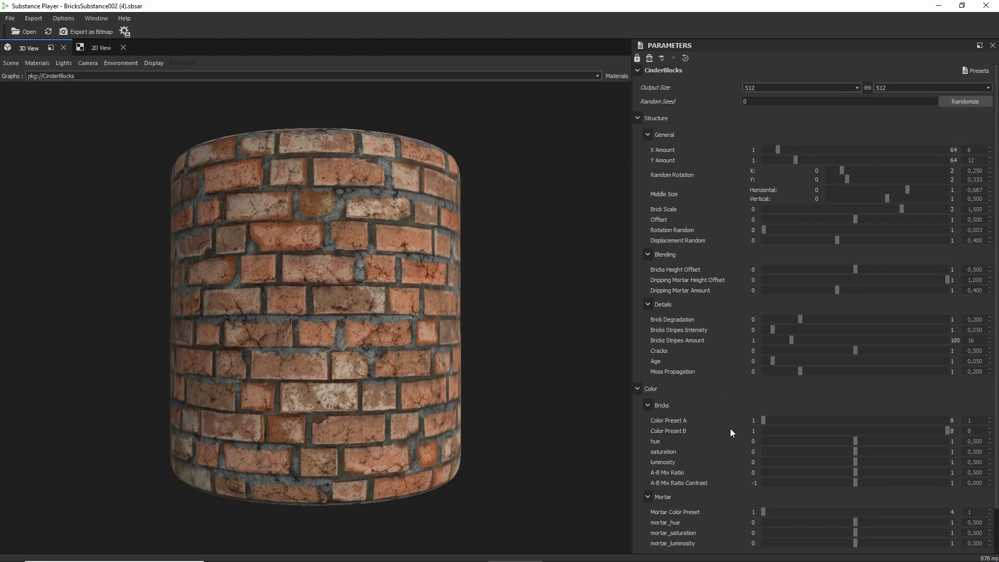
Step: Orbit and zoom the 3D view to inspect the brick cylinder's surface
scroll(333, 238, up, 3)
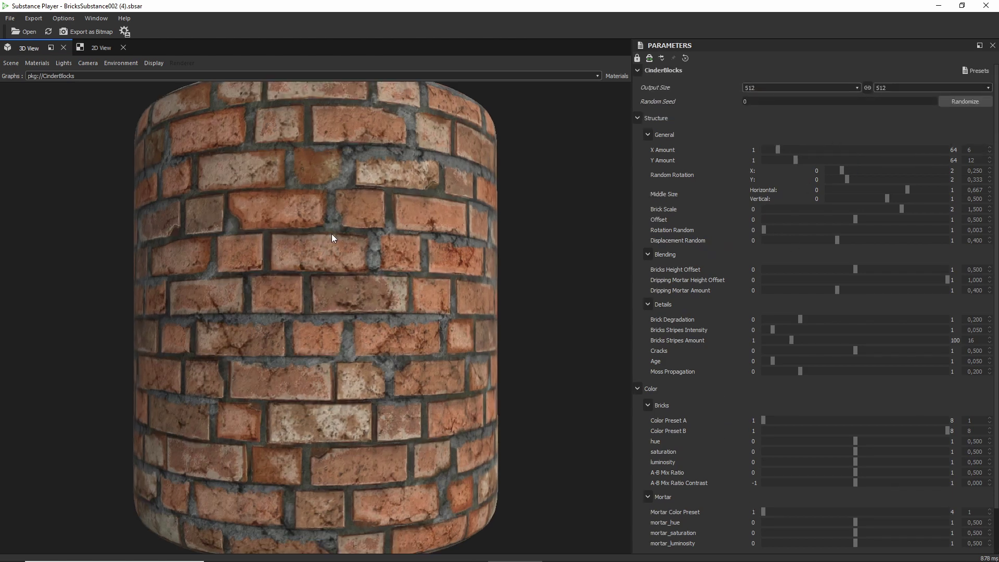
drag(373, 211, 303, 280)
scroll(253, 287, down, 3)
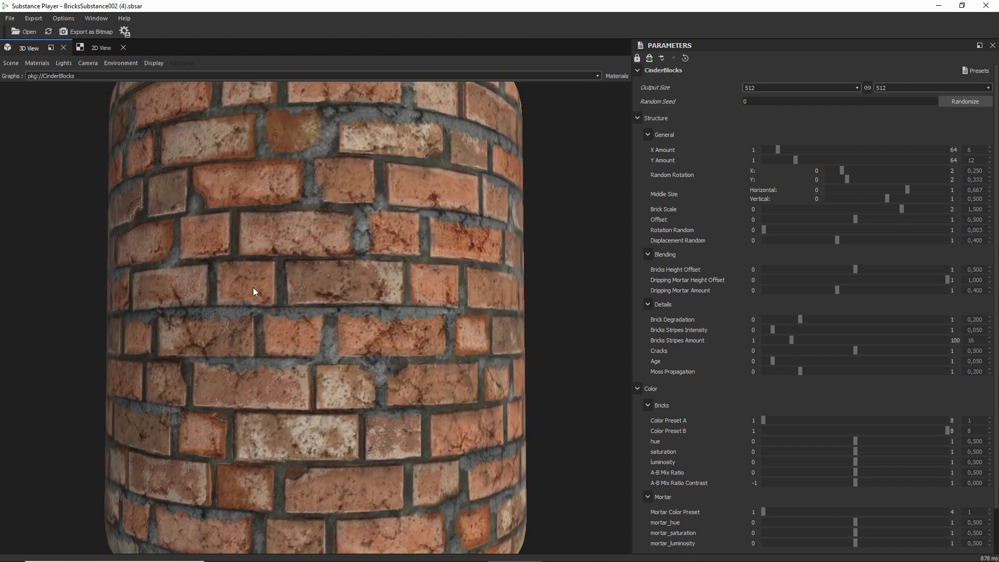
scroll(253, 287, down, 2)
Step: Check the output size list, then switch to the 2D View of the flat brick texture
scroll(255, 292, up, 3)
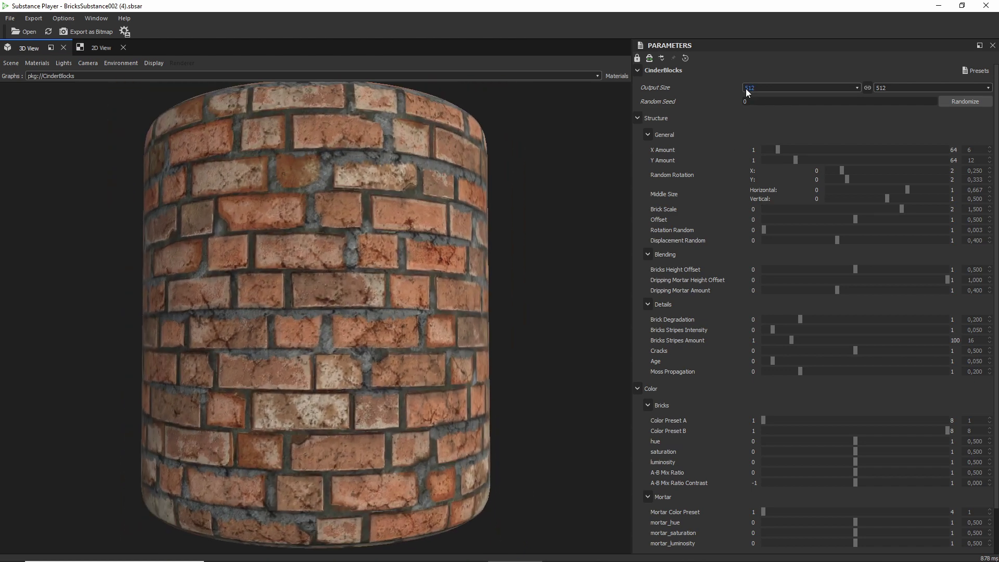
click(770, 86)
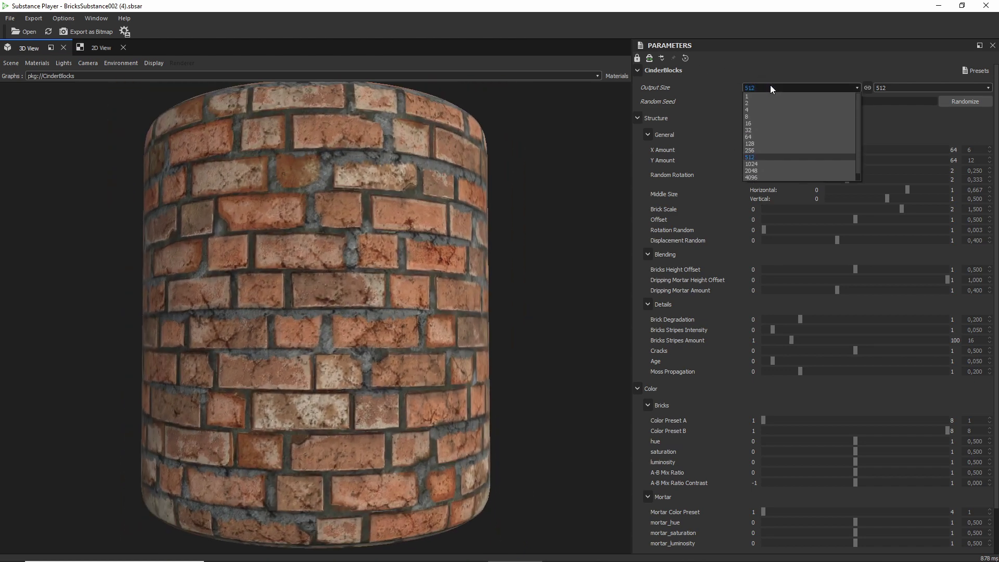
click(670, 184)
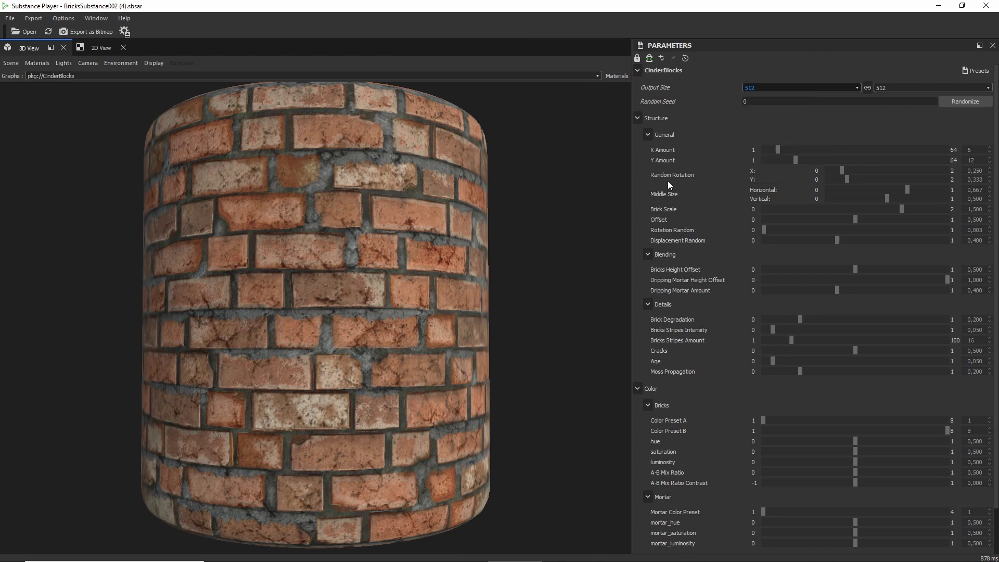
scroll(246, 323, up, 10)
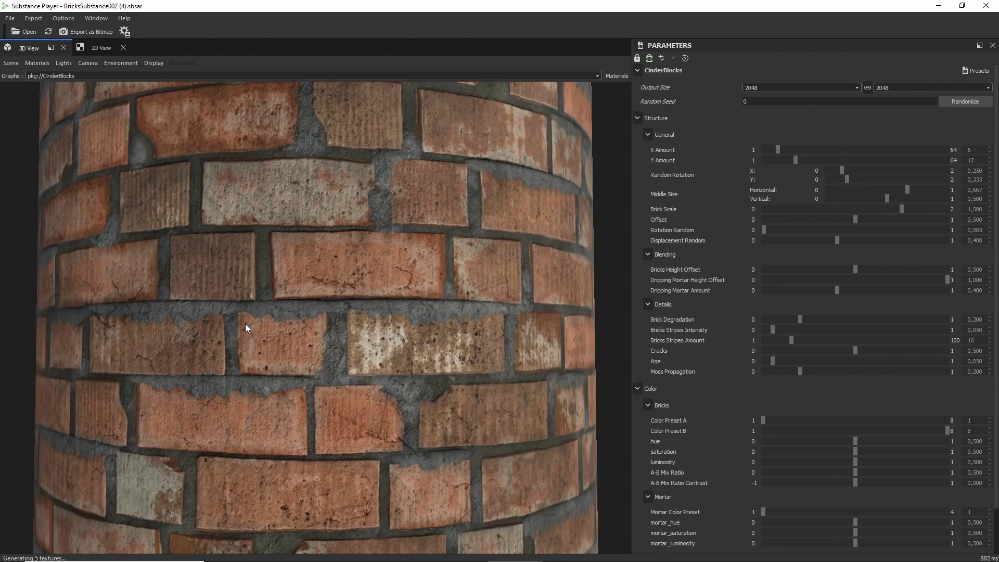
scroll(280, 307, down, 10)
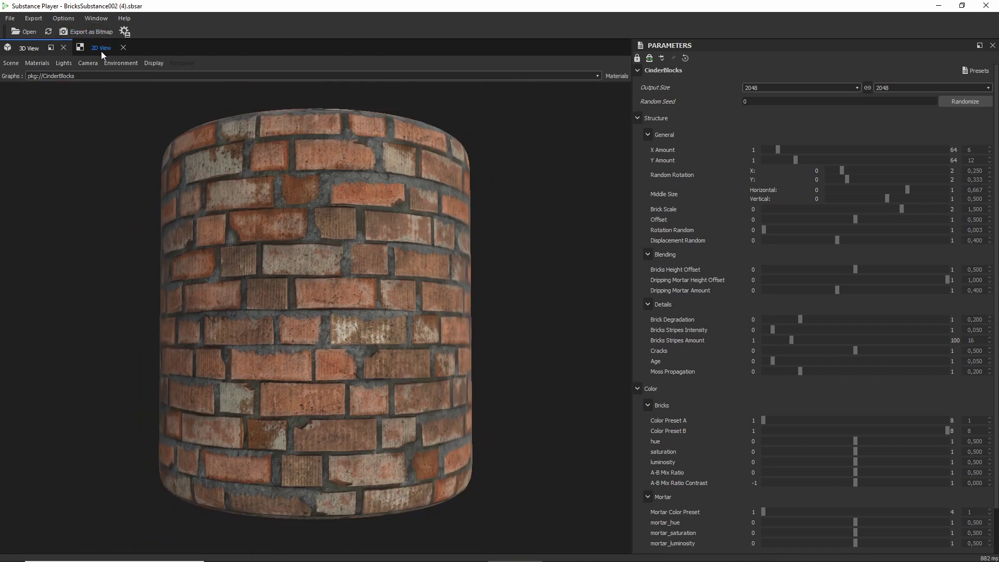
click(92, 47)
drag(333, 374, 363, 62)
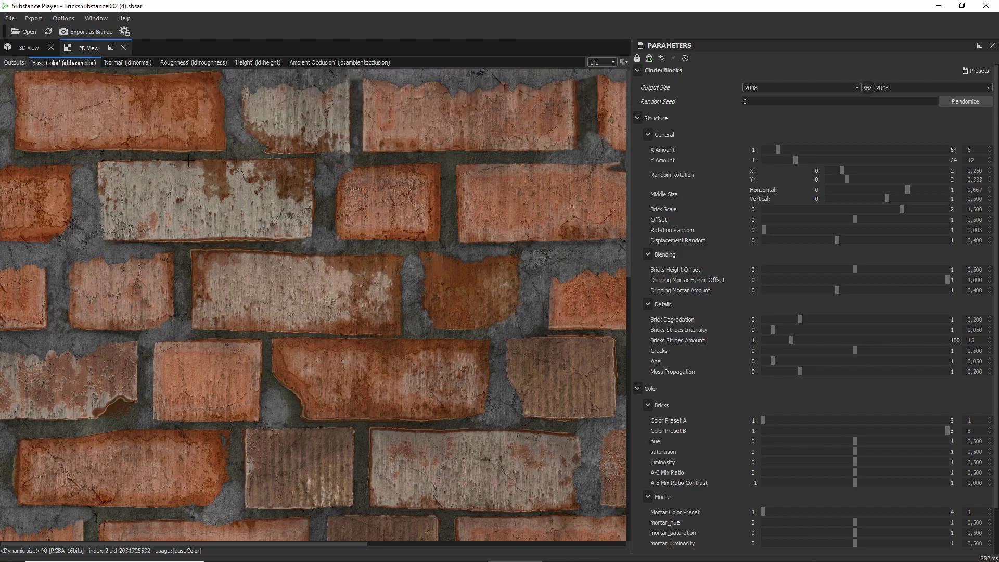
Step: Inspect the Normal, Height and Ambient Occlusion maps, then return to Base Color and pan
click(144, 63)
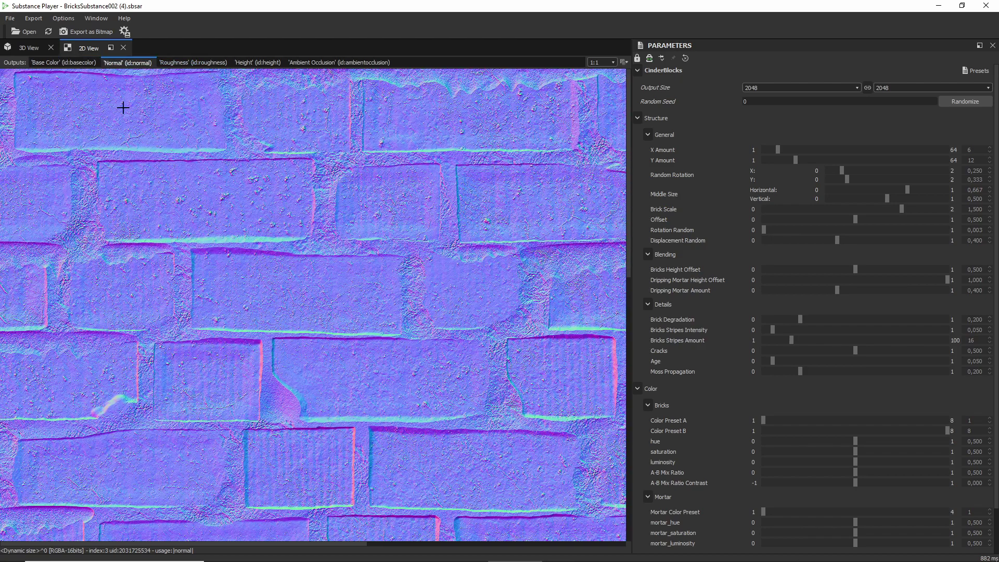
click(73, 60)
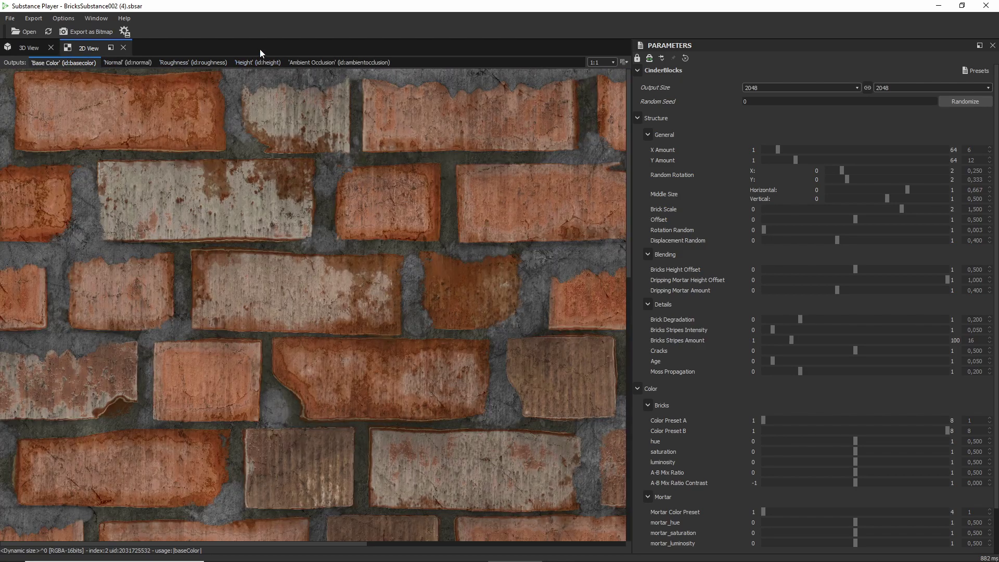
click(271, 59)
click(327, 62)
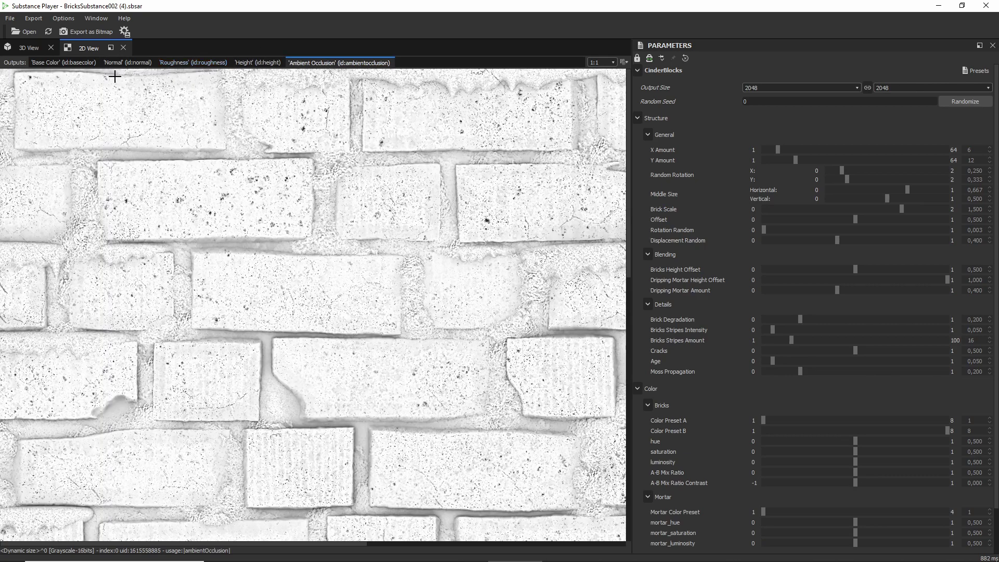
click(64, 63)
drag(219, 172, 298, 333)
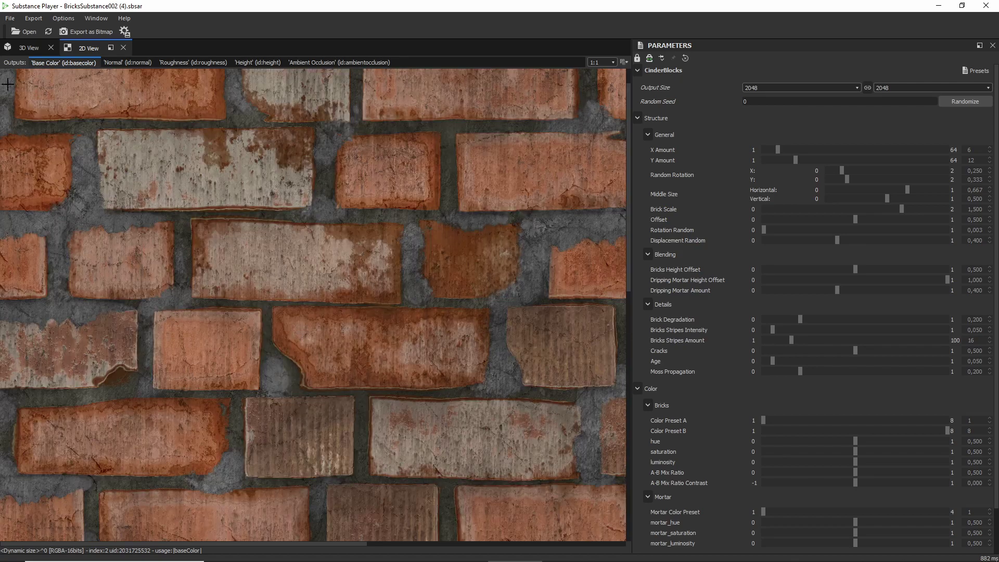
Step: Return to the 3D View and set Y Amount to 15 brick rows
click(23, 47)
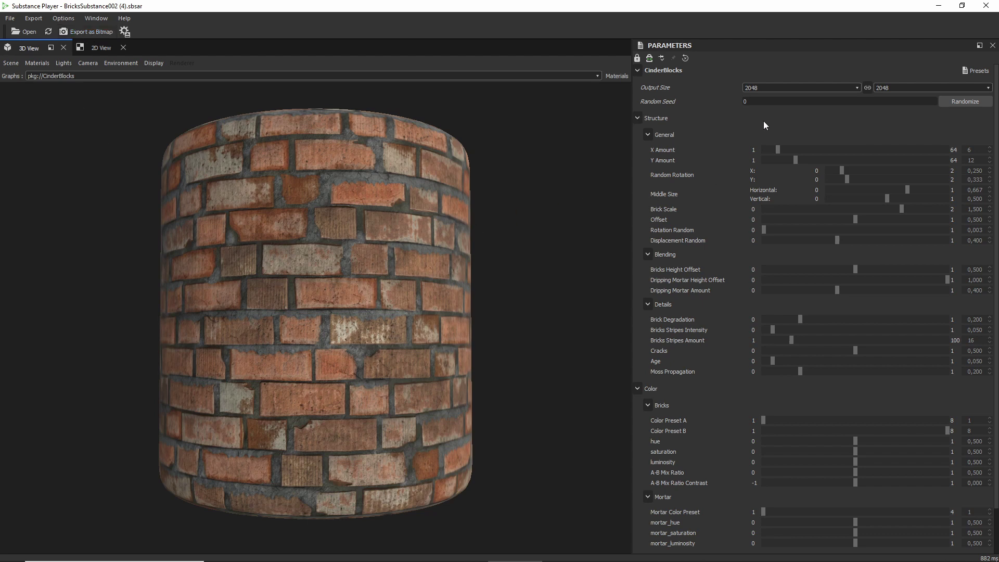
scroll(415, 303, up, 2)
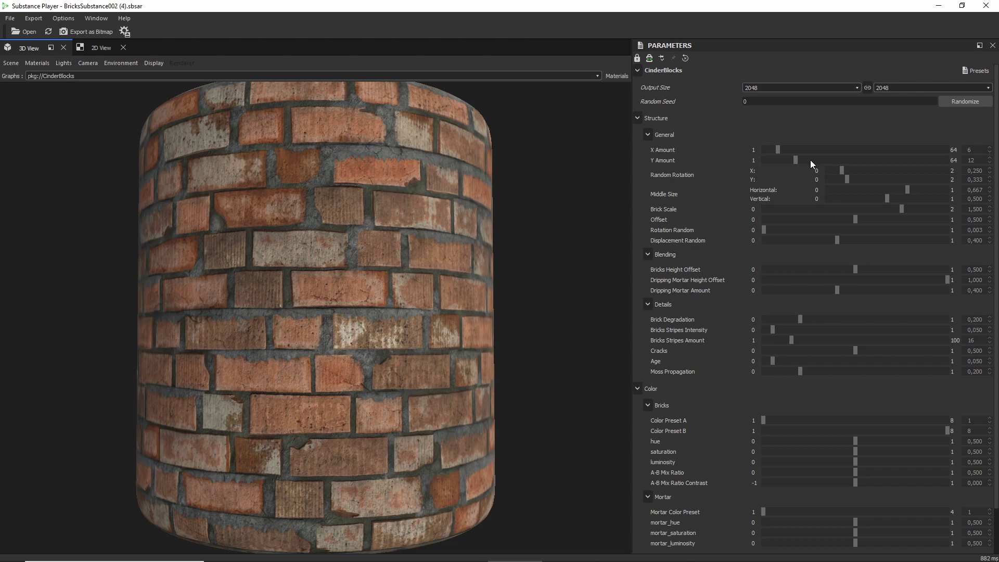
click(813, 161)
drag(817, 160, 819, 161)
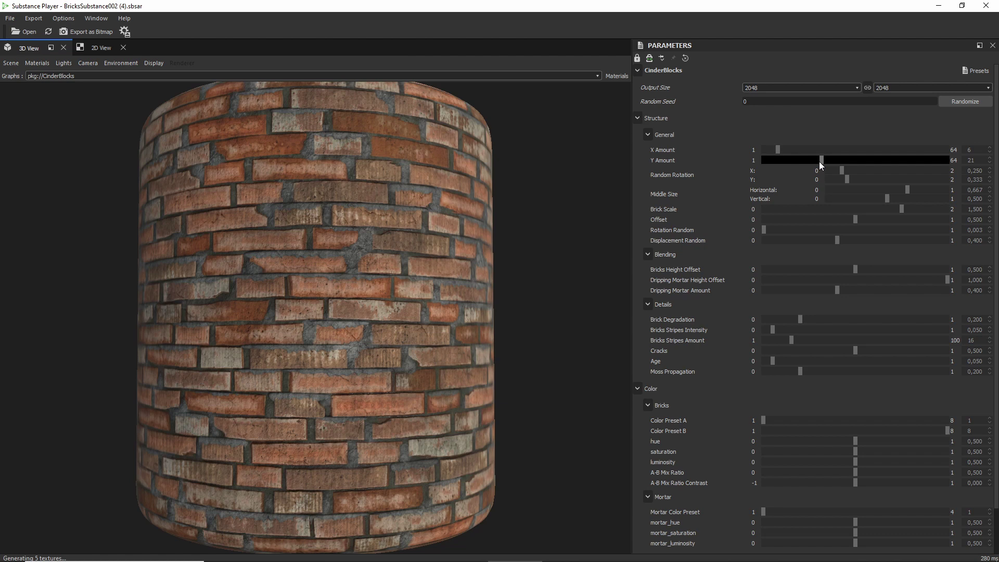
scroll(339, 229, up, 5)
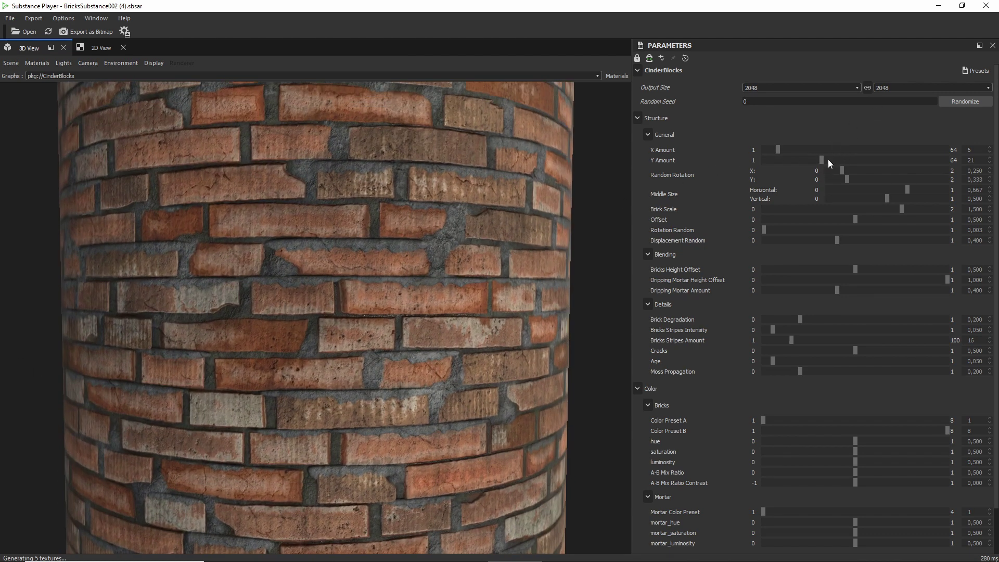
click(826, 160)
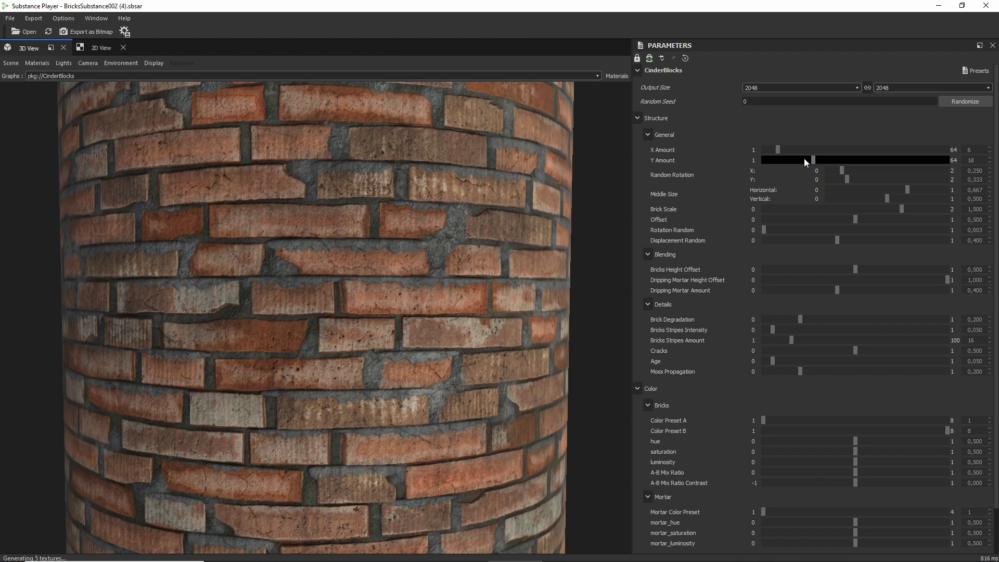
click(805, 160)
Step: Set Color Preset A to 4 and Color Preset B to 3
scroll(312, 240, down, 5)
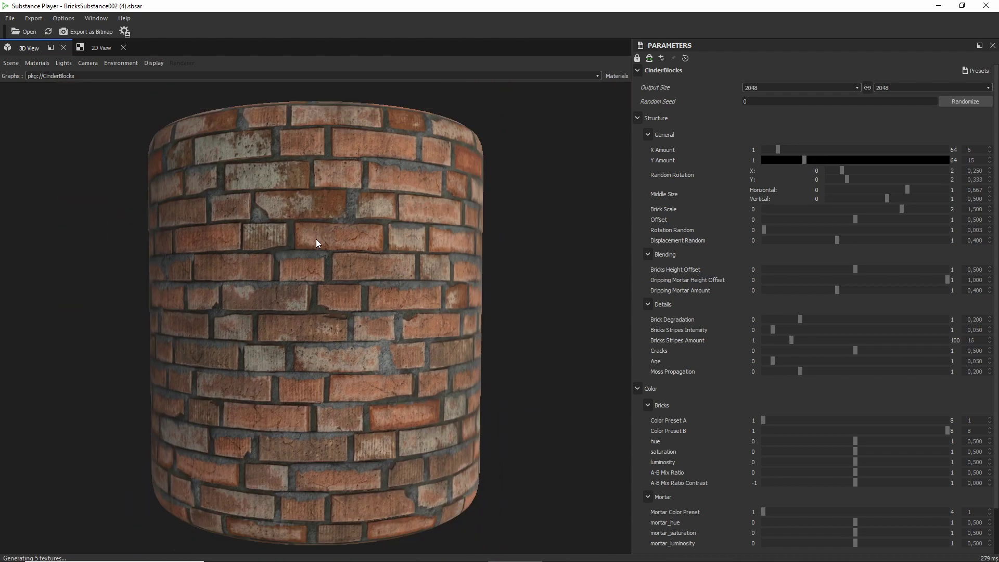
scroll(703, 224, down, 1)
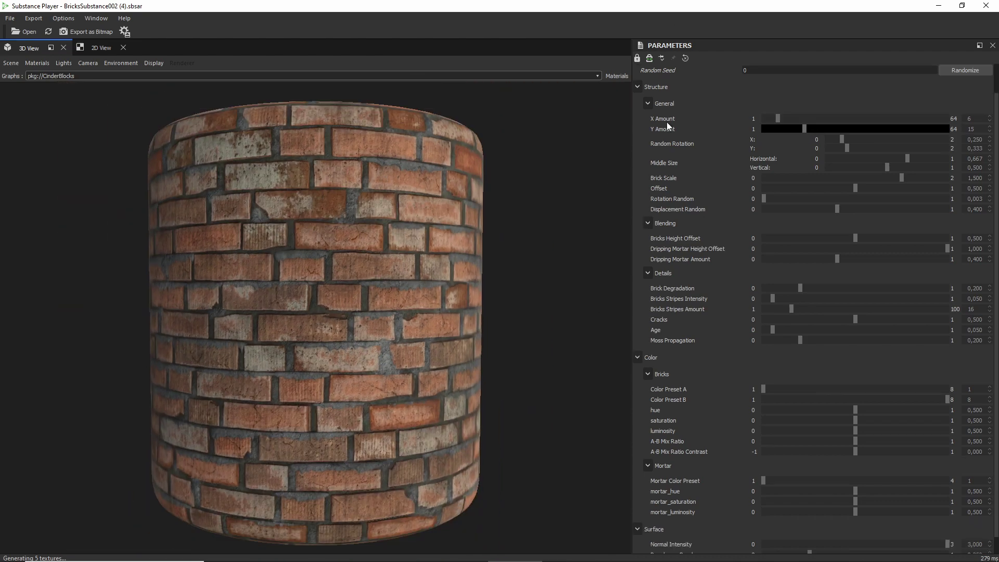
scroll(678, 344, down, 1)
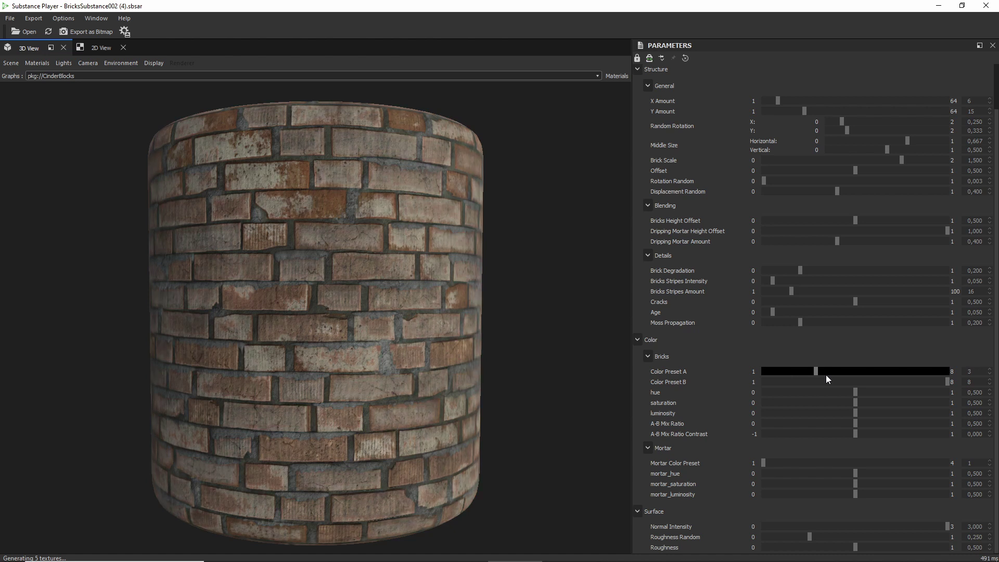
click(850, 373)
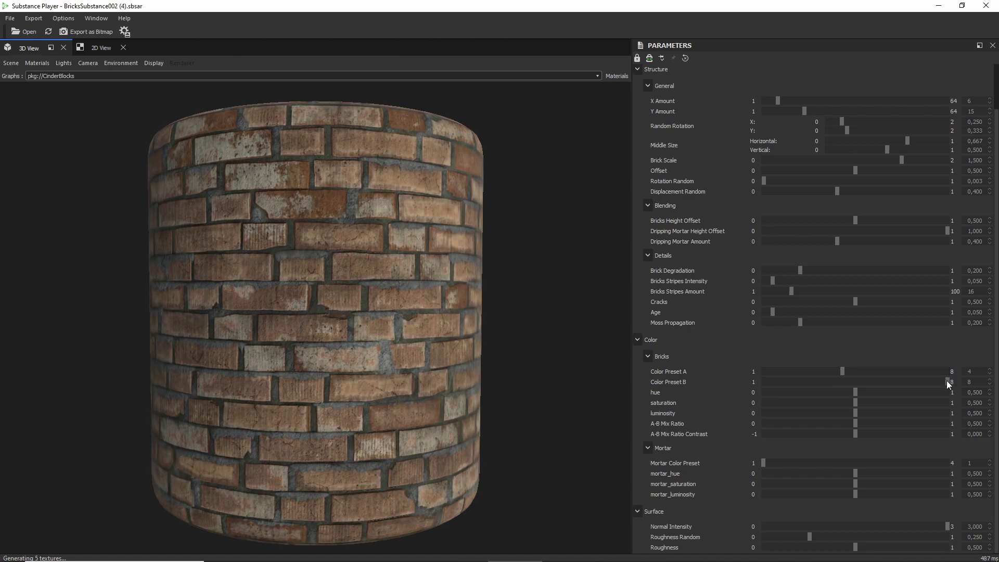
click(901, 383)
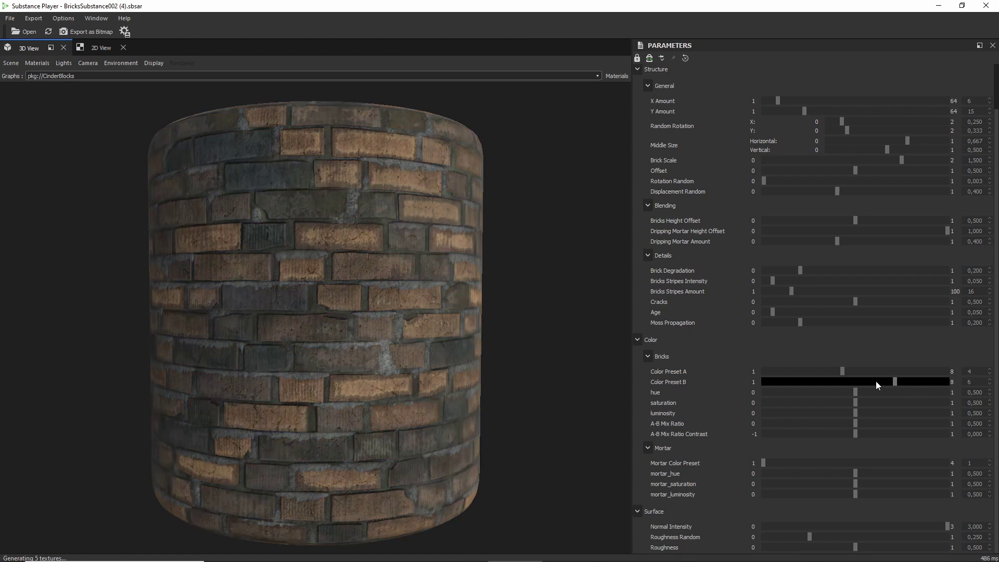
click(861, 382)
click(837, 382)
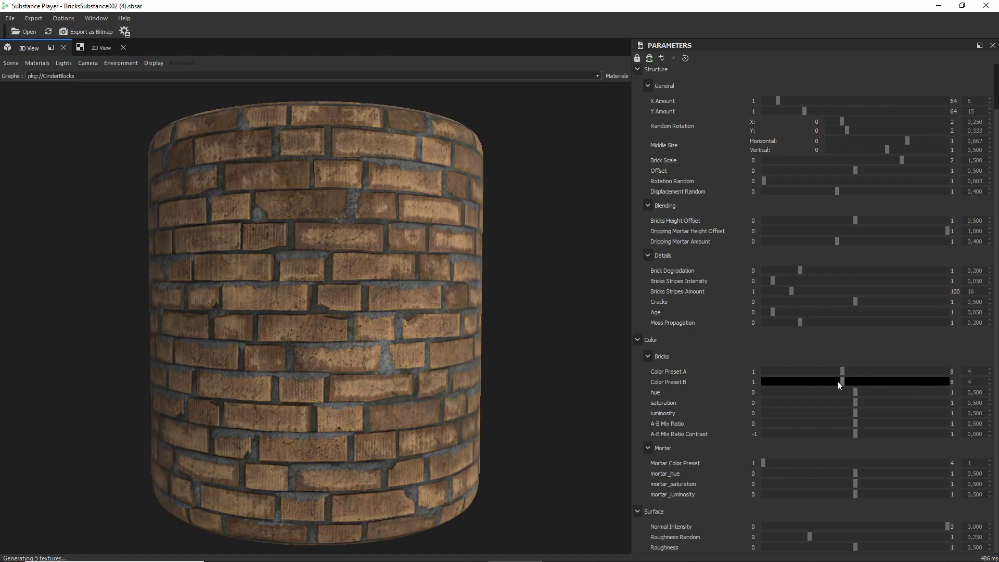
click(817, 383)
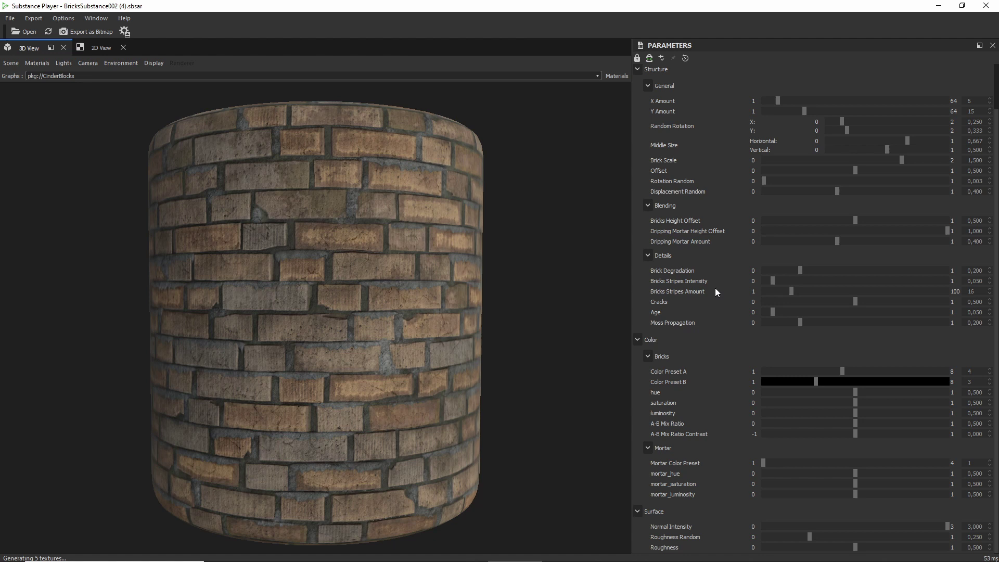
Step: Raise Age to 0,197 for moss and Cracks to 0,639, then inspect the cylinder
scroll(689, 323, up, 1)
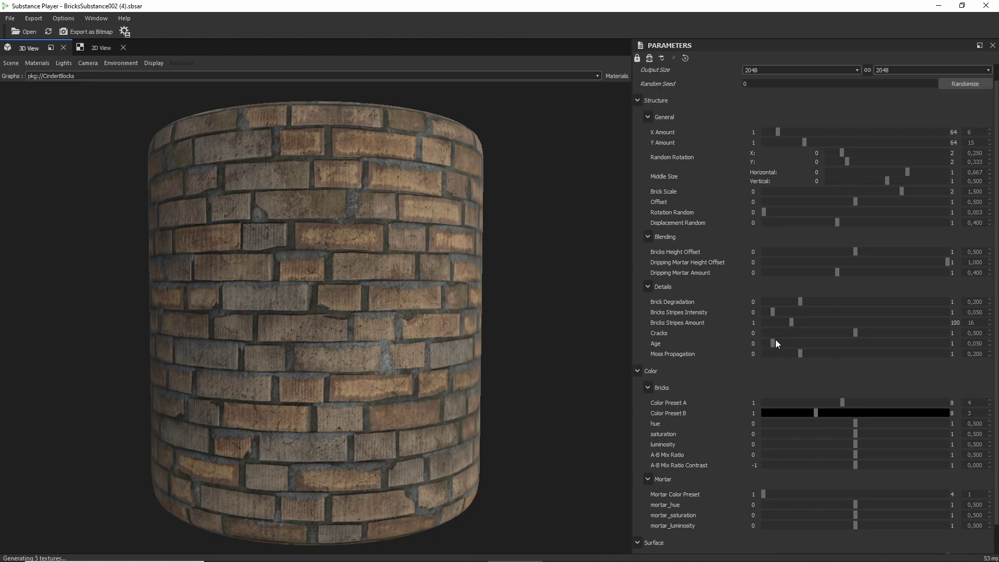
drag(777, 344, 800, 347)
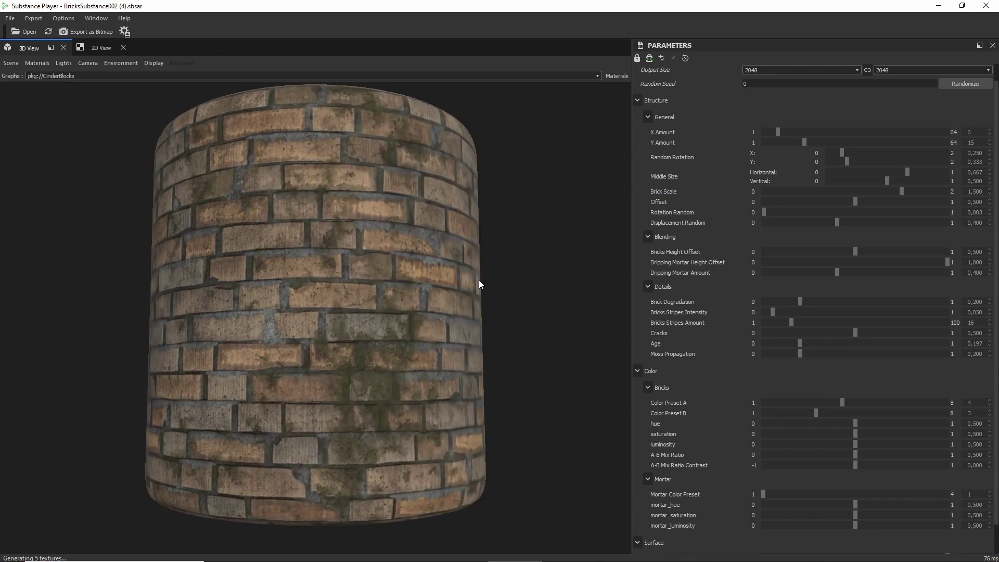
scroll(269, 261, up, 3)
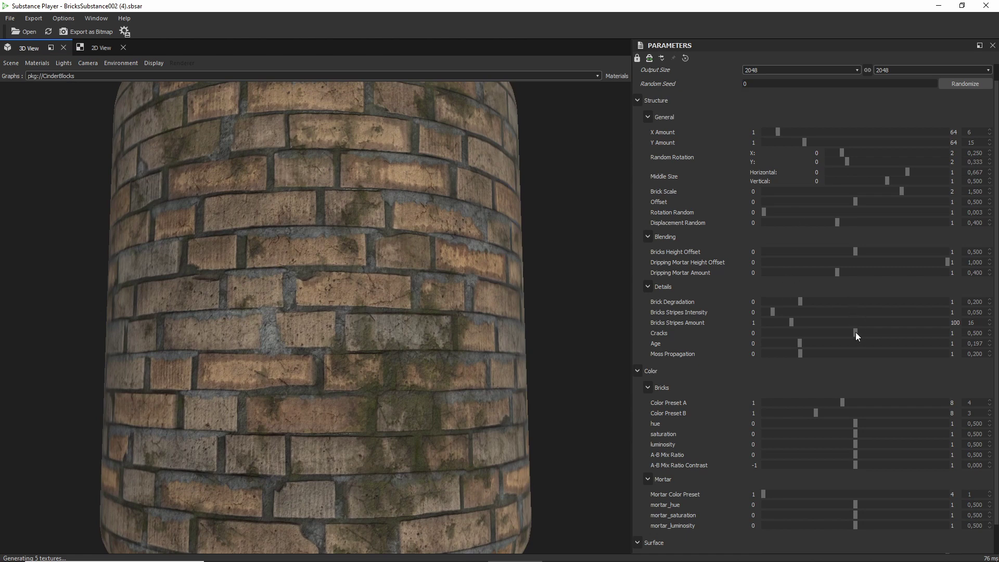
drag(856, 333, 881, 334)
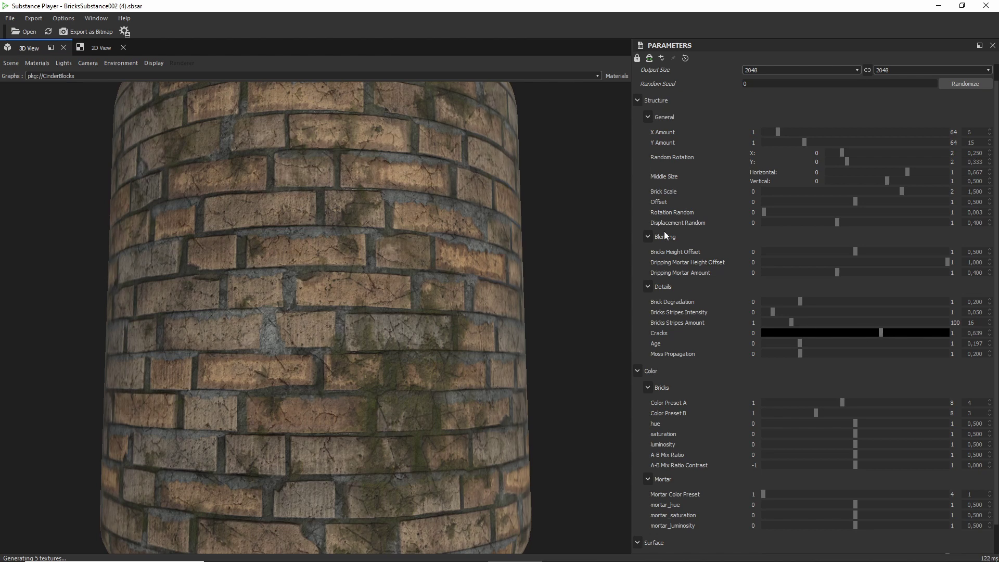
scroll(693, 268, down, 2)
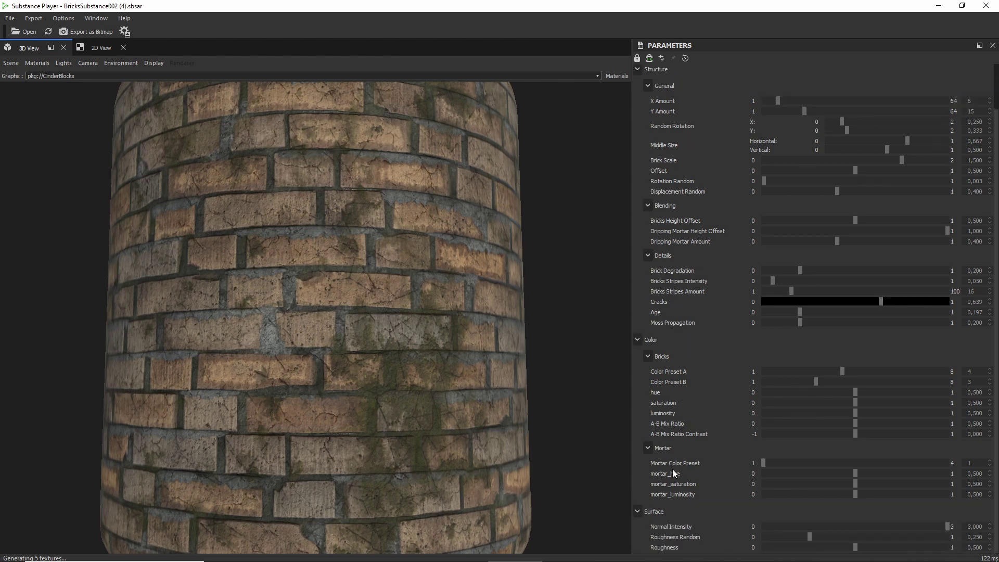
scroll(690, 463, up, 2)
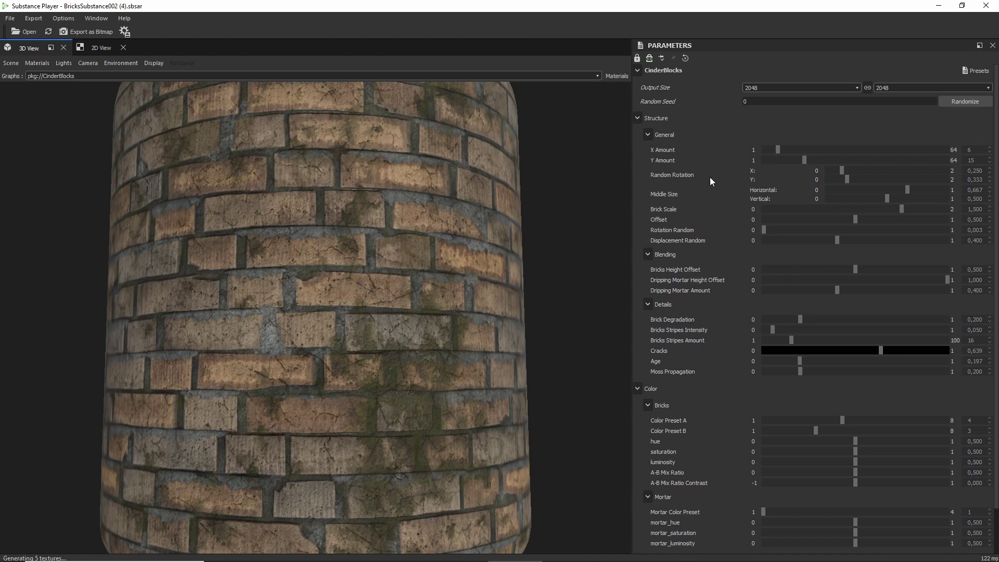
scroll(285, 245, down, 3)
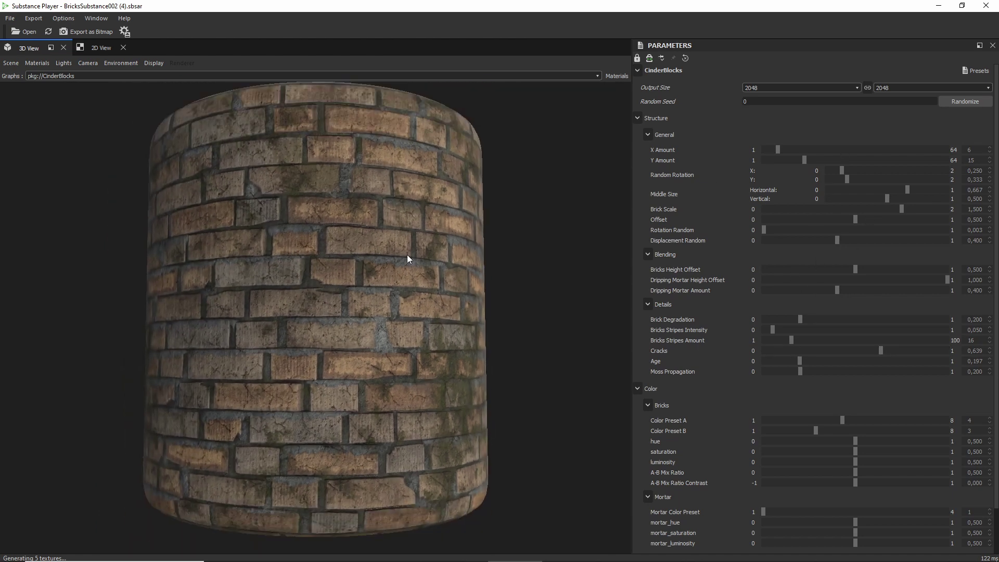
drag(406, 254, 378, 261)
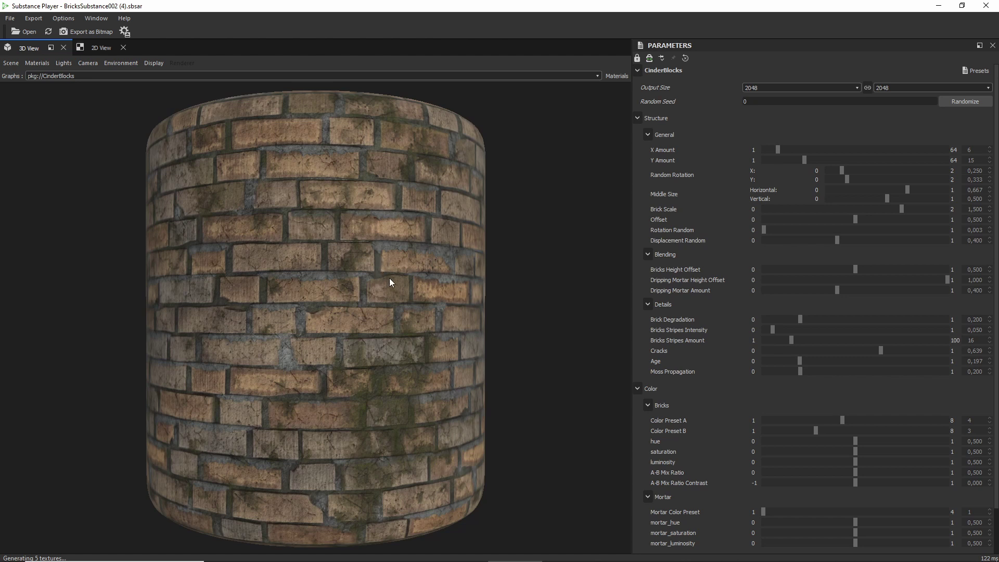
Step: Set the Output Size to 4096
click(766, 89)
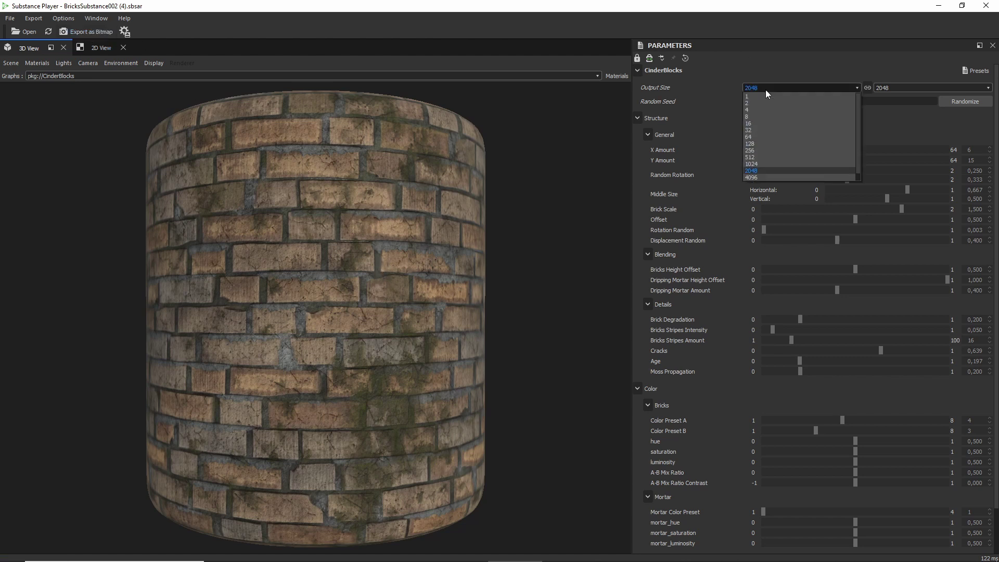
scroll(778, 131, down, 1)
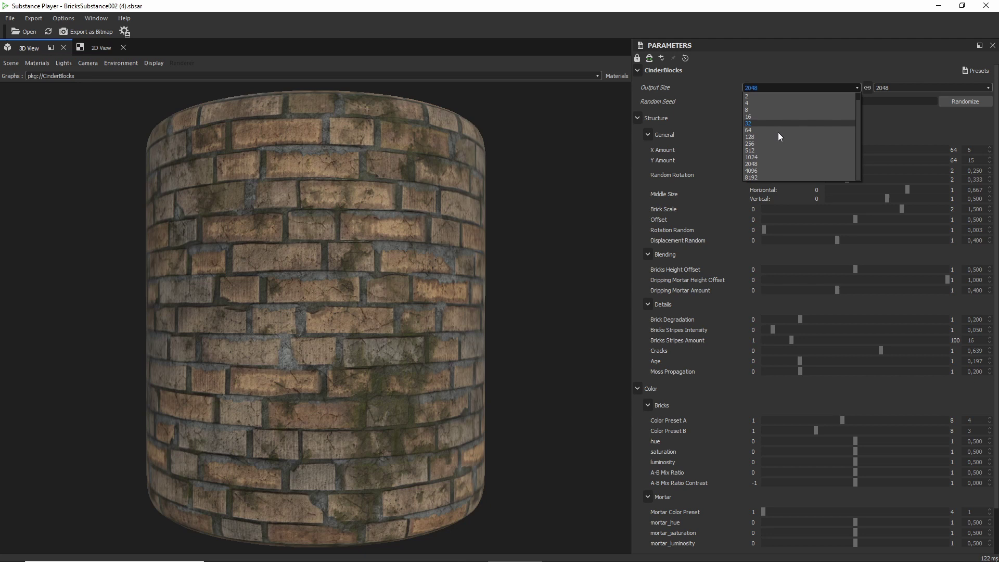
click(731, 168)
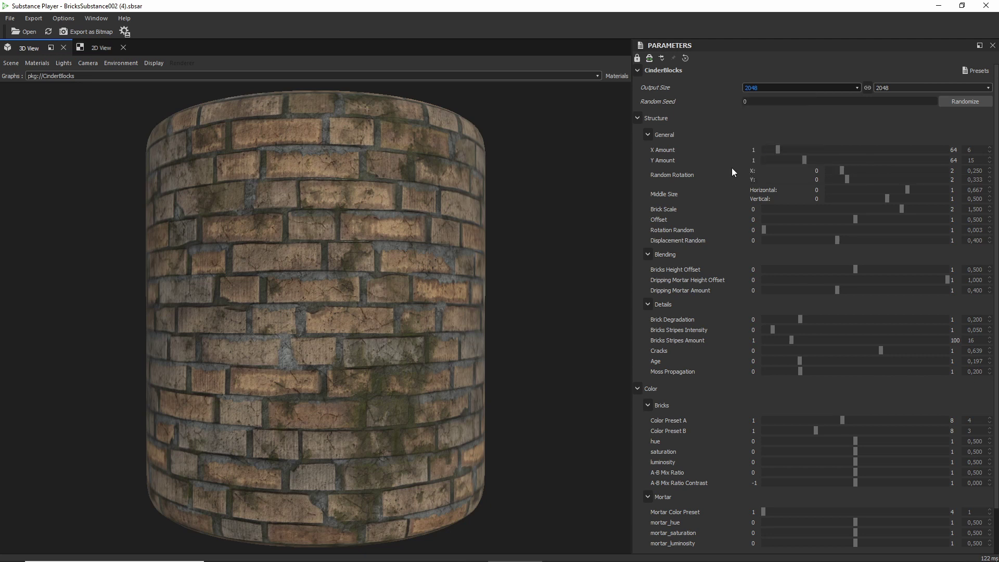
scroll(785, 88, down, 1)
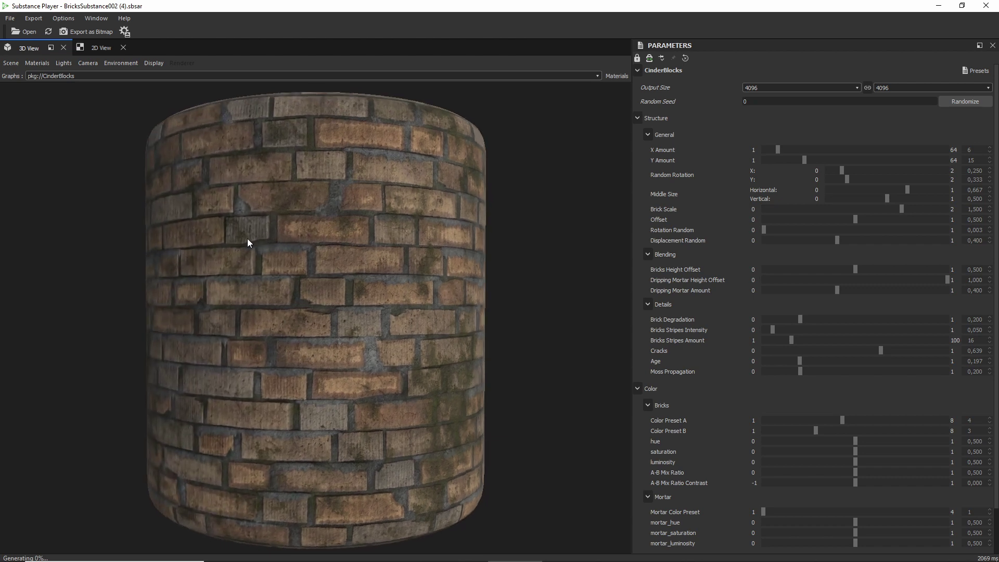
Step: In Export as Bitmap(s), paste the Desktop export folder path and set the format to png
click(70, 32)
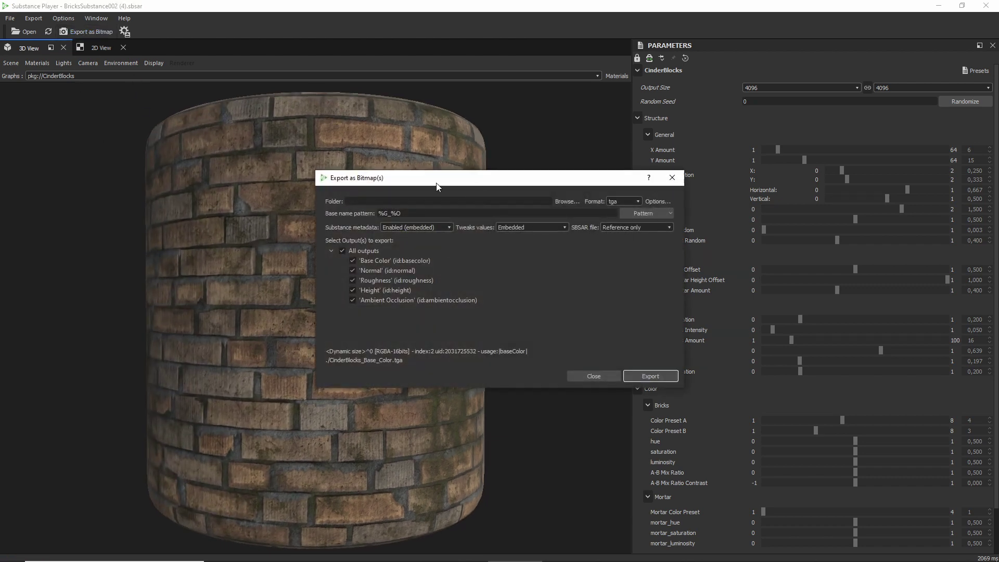
drag(434, 183, 247, 211)
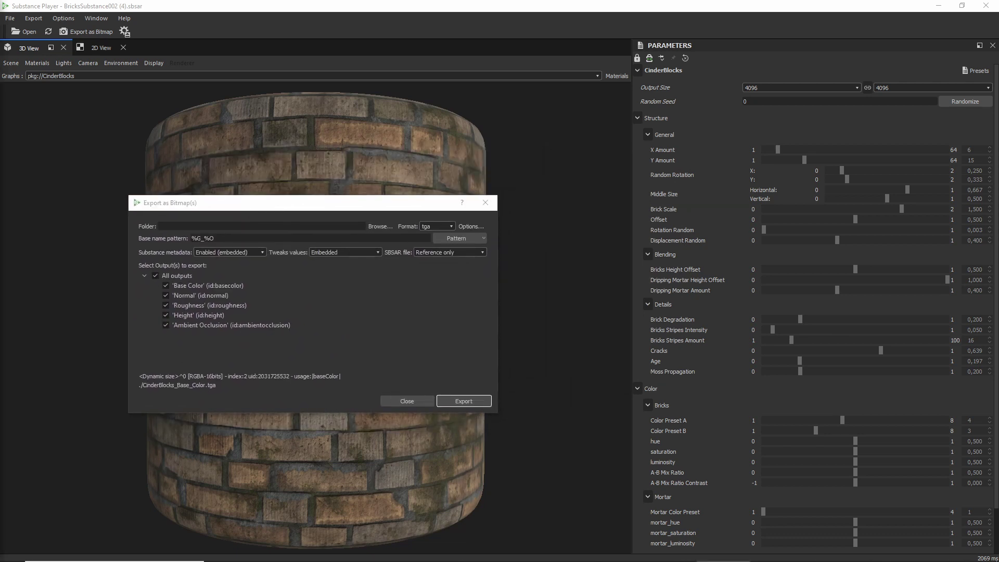
click(183, 228)
text(C:\Users\Lennart\Desktop\Substance Player Export)
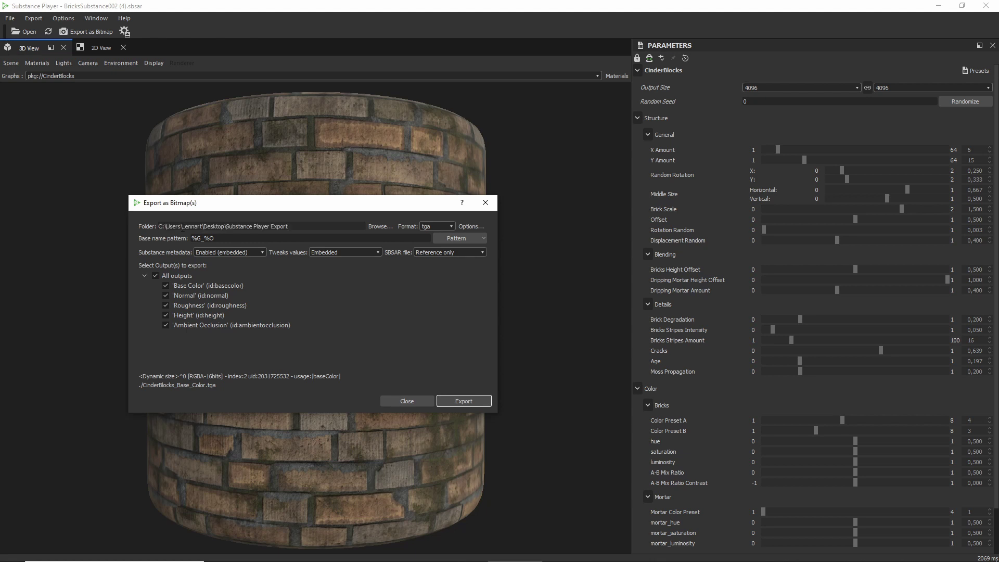
click(435, 228)
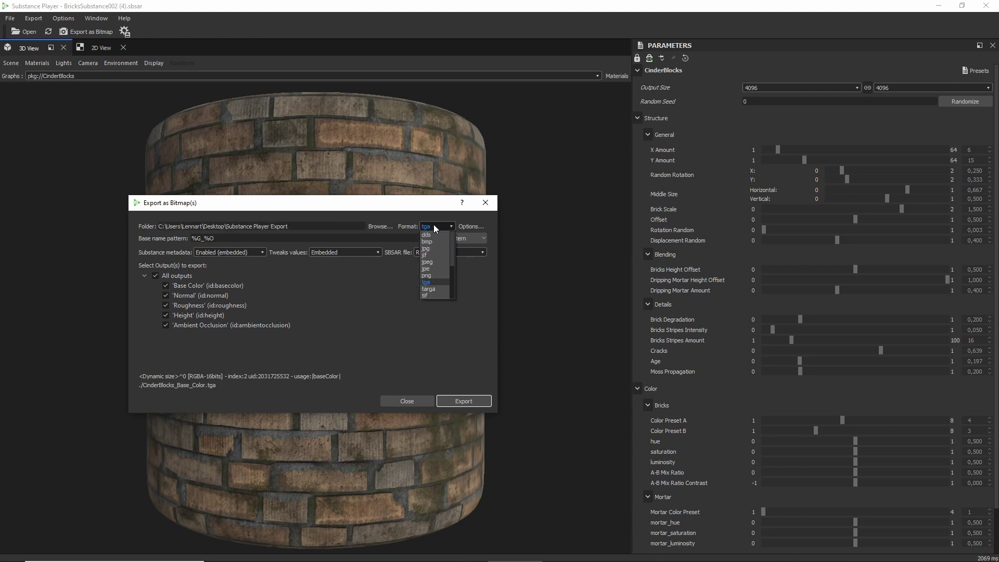
click(427, 275)
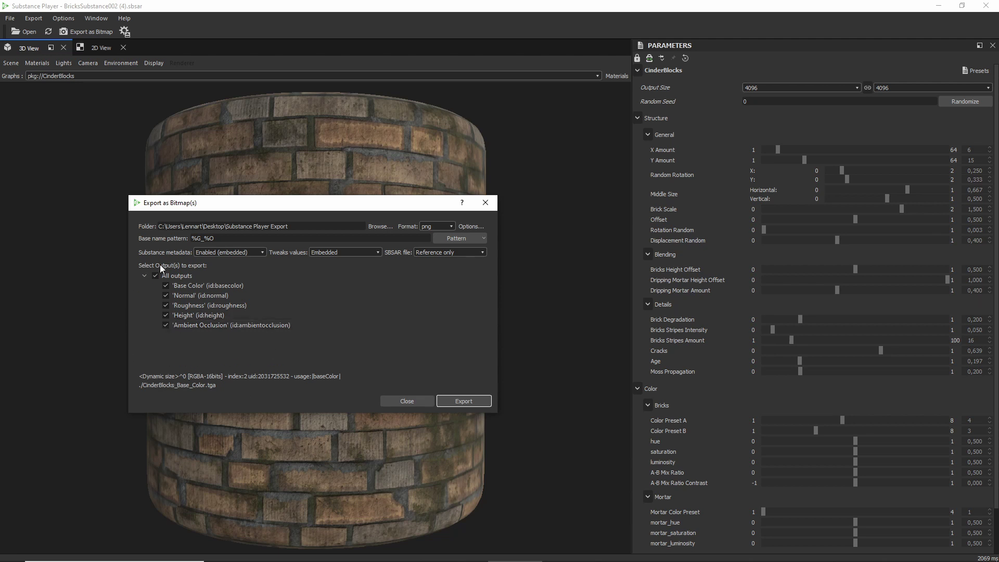
Step: Export the five CinderBlocks maps as 4096 PNGs and view CinderBlocks_Base_Color.png in IrfanView
click(474, 405)
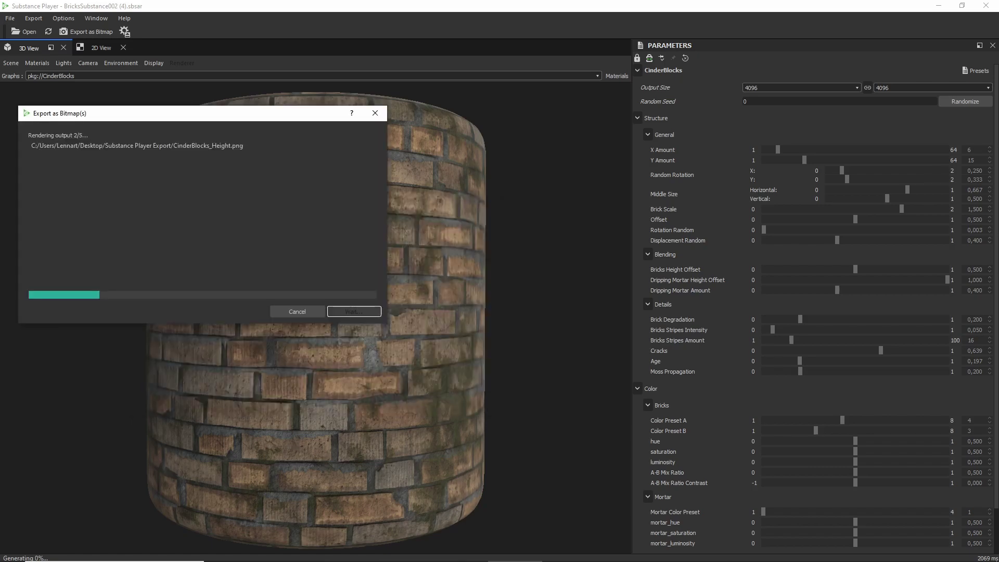
key(alt+Tab)
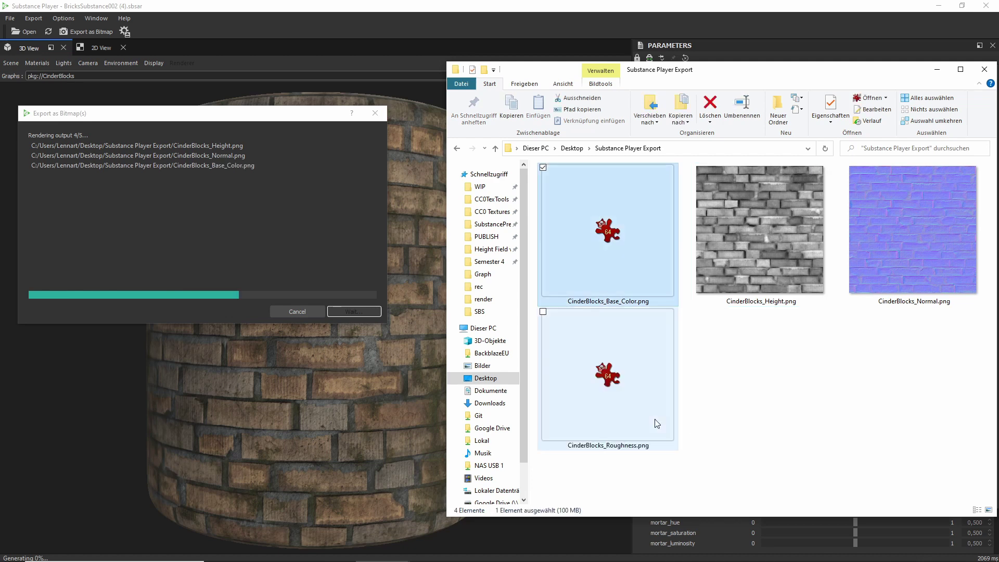
double_click(618, 232)
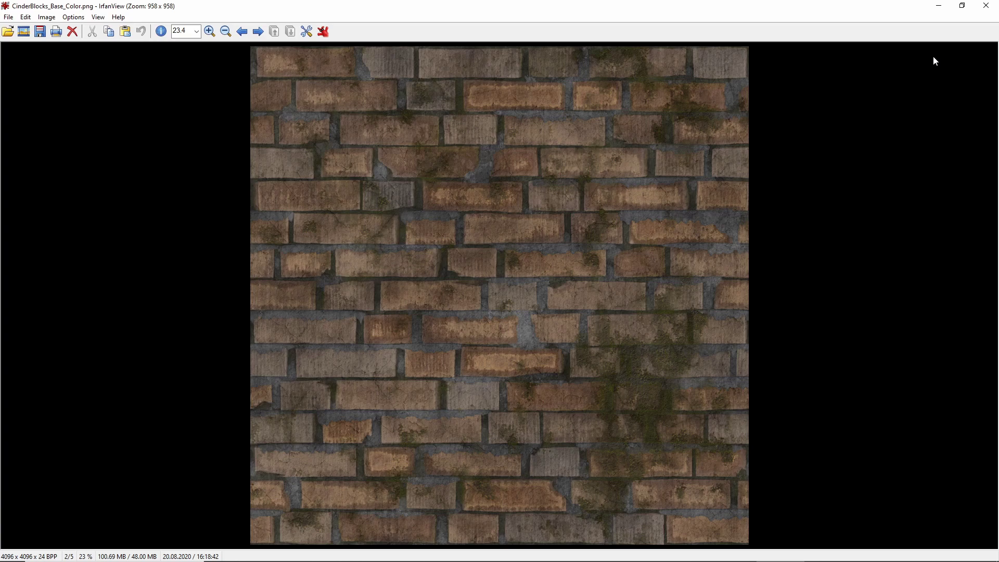
Step: Close IrfanView and check all five exported CinderBlocks PNGs in the Export folder
click(987, 5)
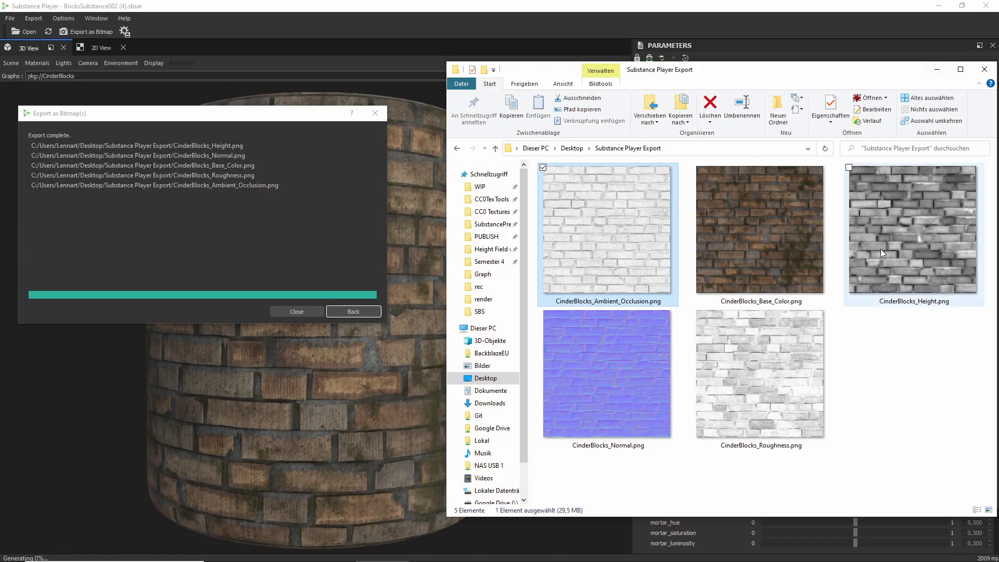
drag(805, 72, 777, 70)
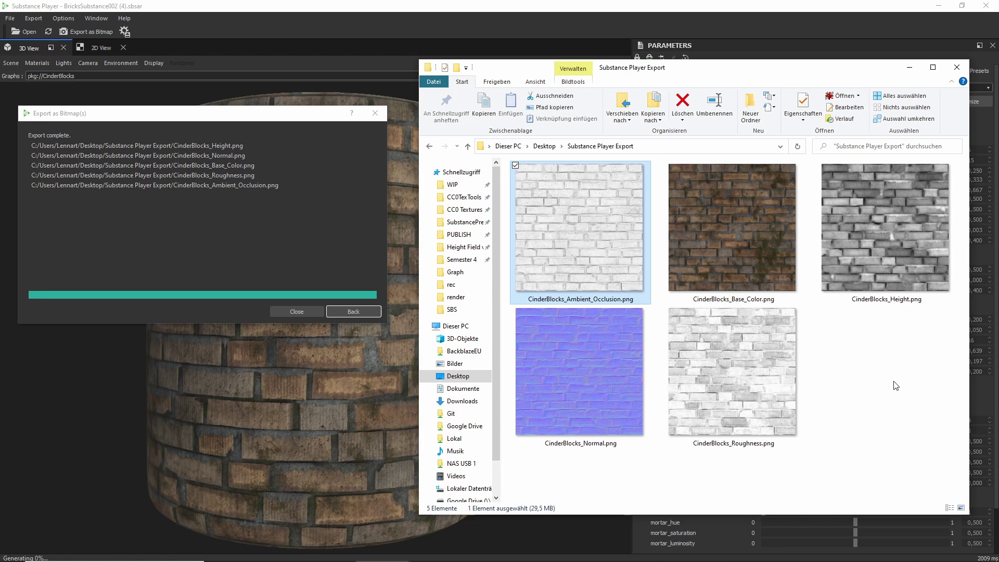
drag(894, 394, 580, 178)
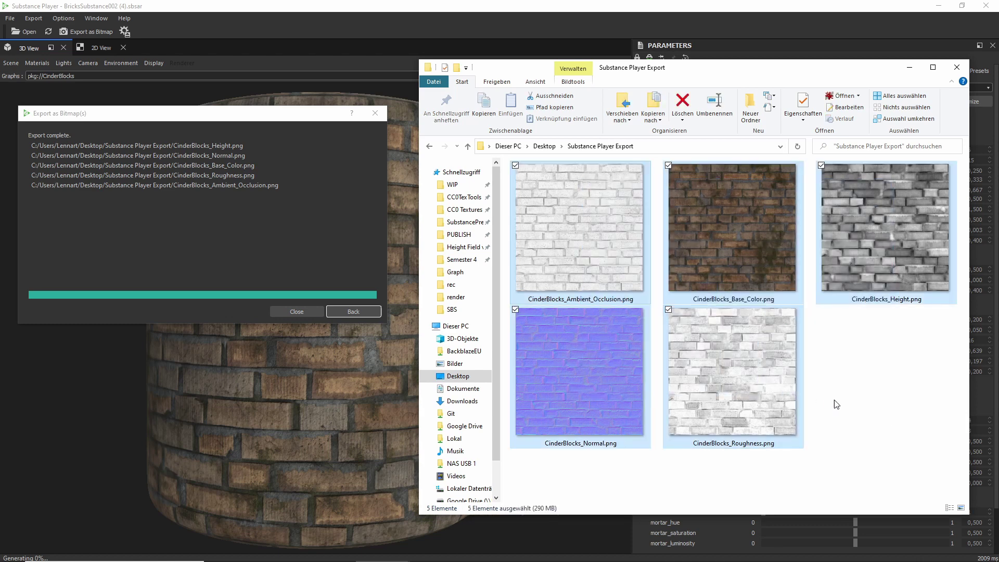
click(837, 404)
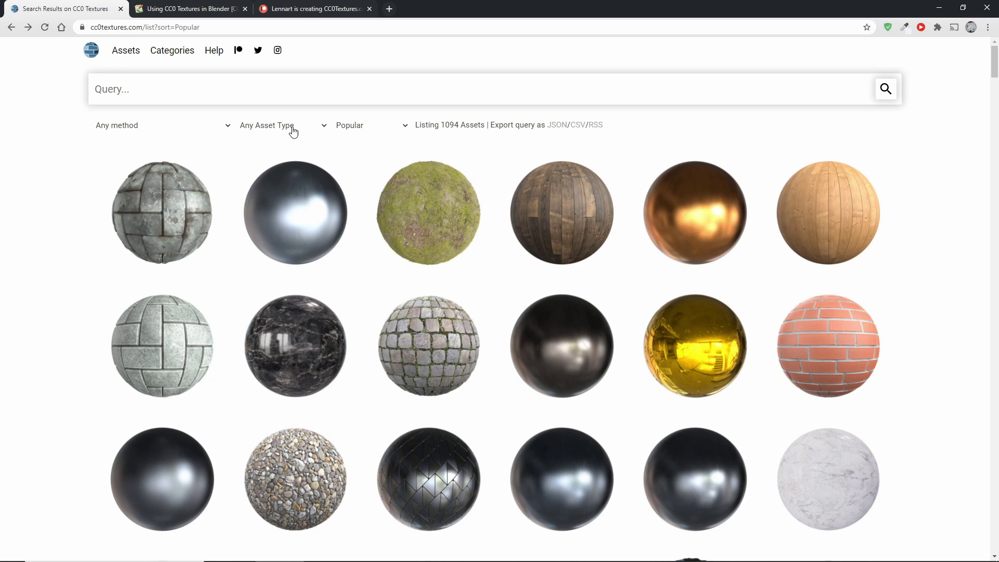
Step: Filter the CC0 Textures asset list to SBSAR assets, showing 102 results
click(252, 131)
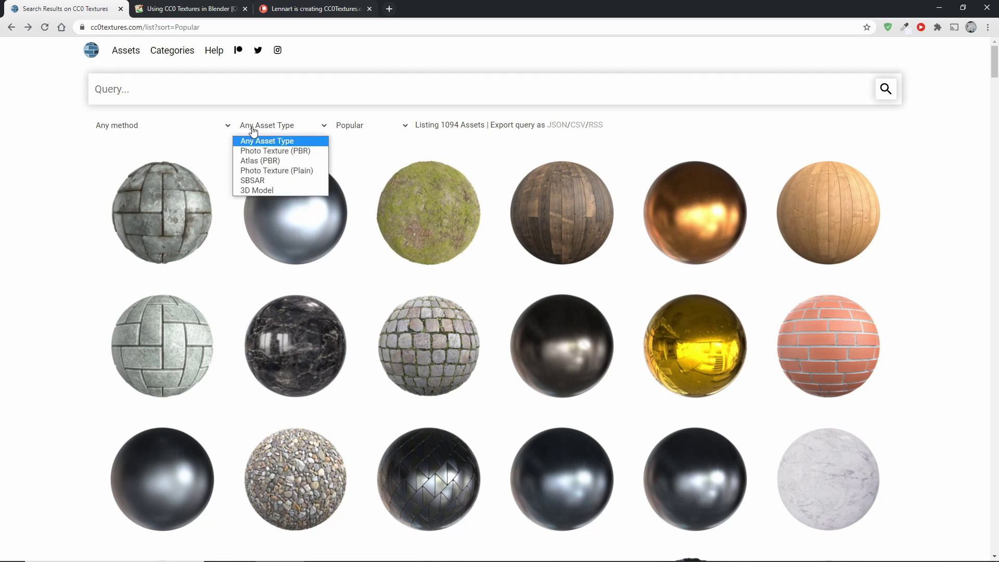
click(255, 182)
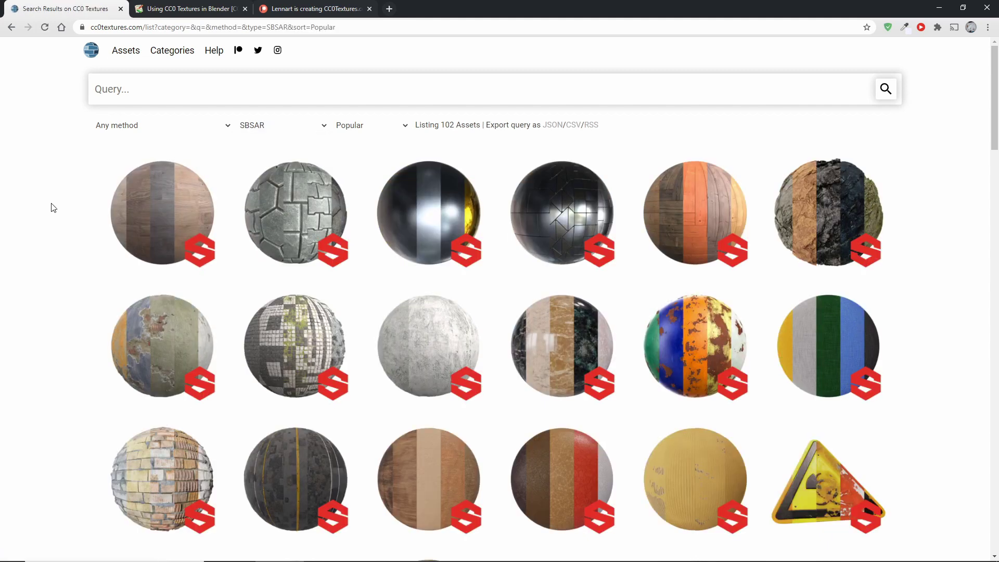
scroll(57, 206, down, 5)
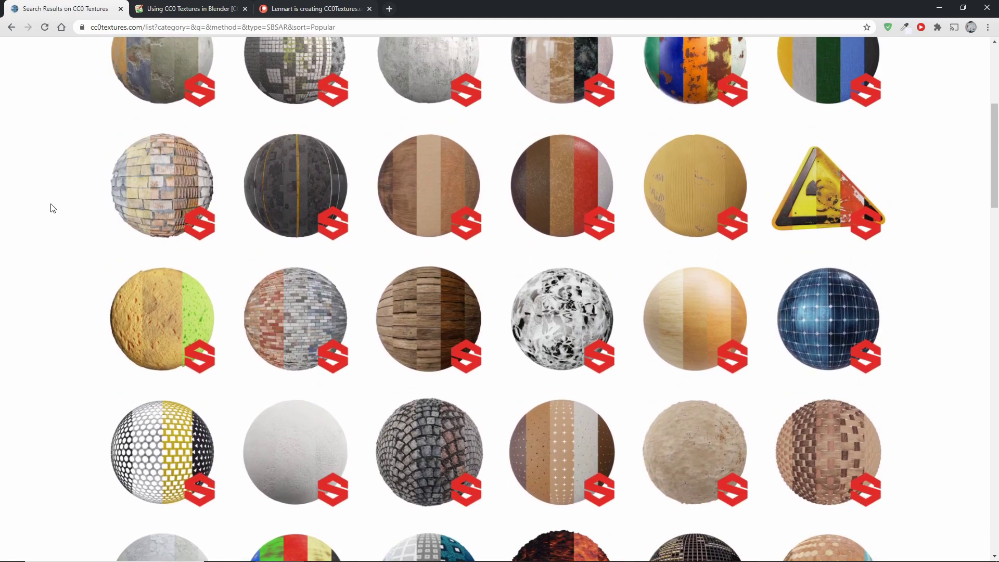
scroll(51, 206, up, 5)
Step: Bring up the 'Using CC0 Textures in Blender' help page and skim its Basic Setup
click(178, 7)
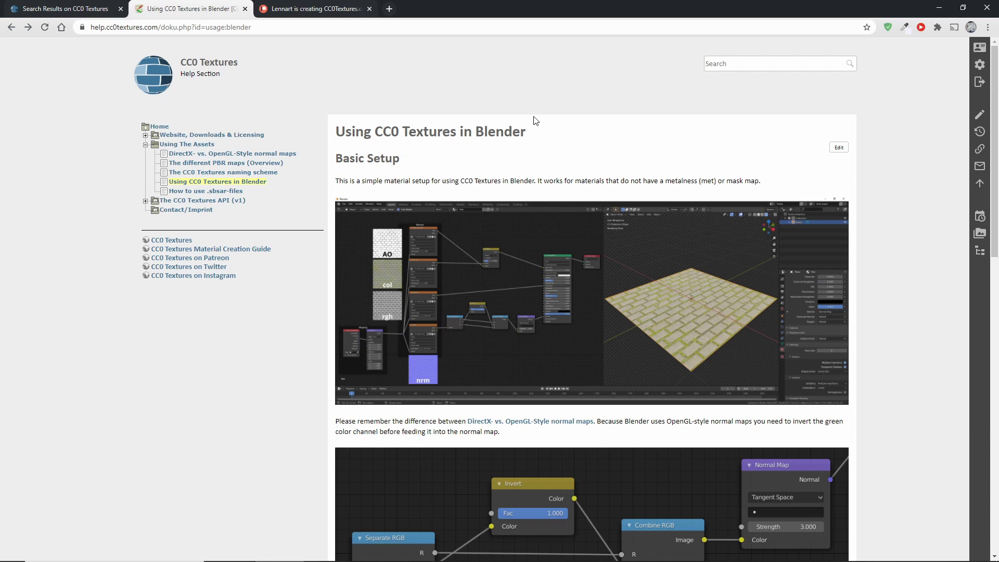
scroll(891, 115, down, 2)
scroll(892, 123, up, 2)
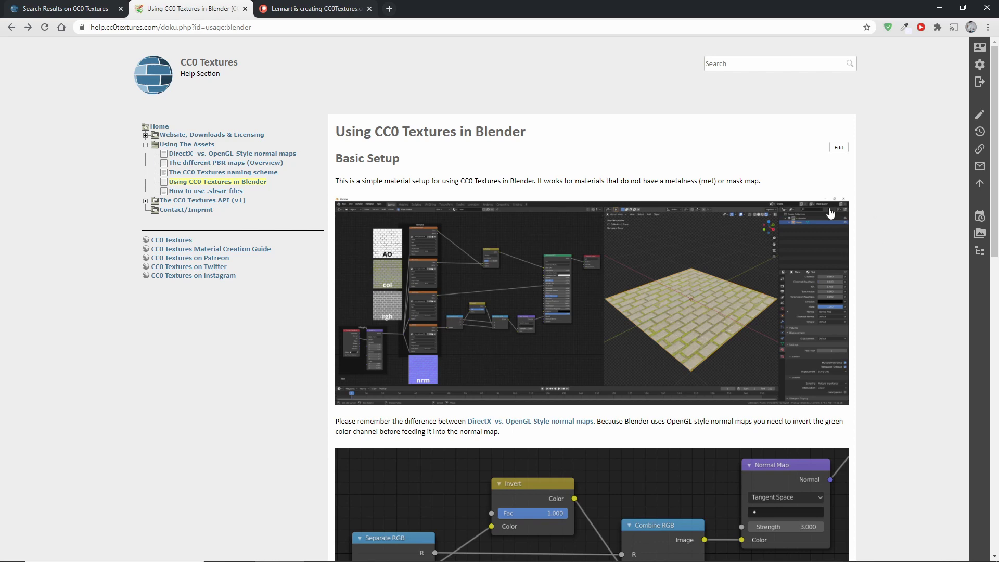
Step: Show the CC0Textures Patreon creator page and skim its Posts list
click(292, 6)
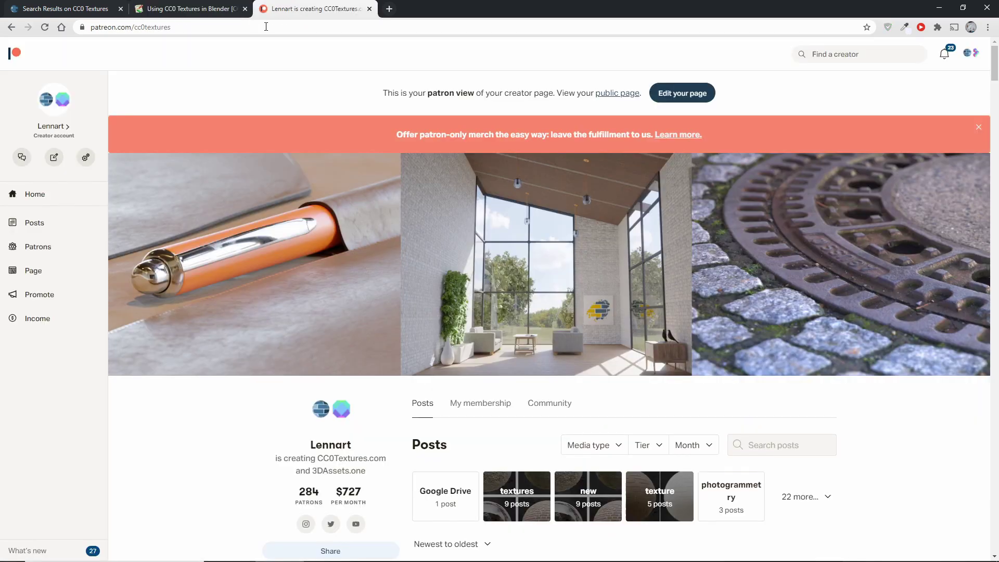
scroll(217, 426, down, 3)
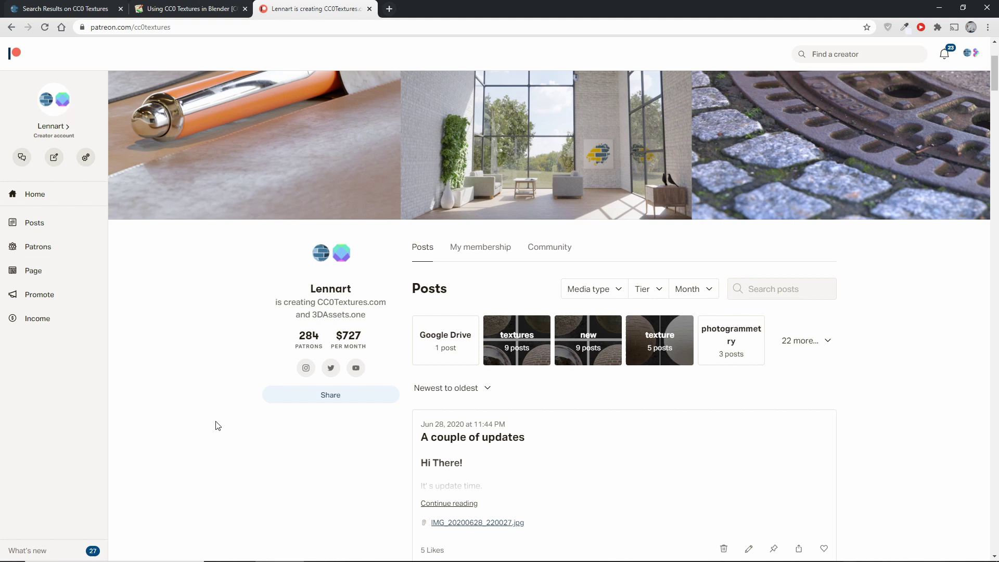
scroll(217, 425, up, 3)
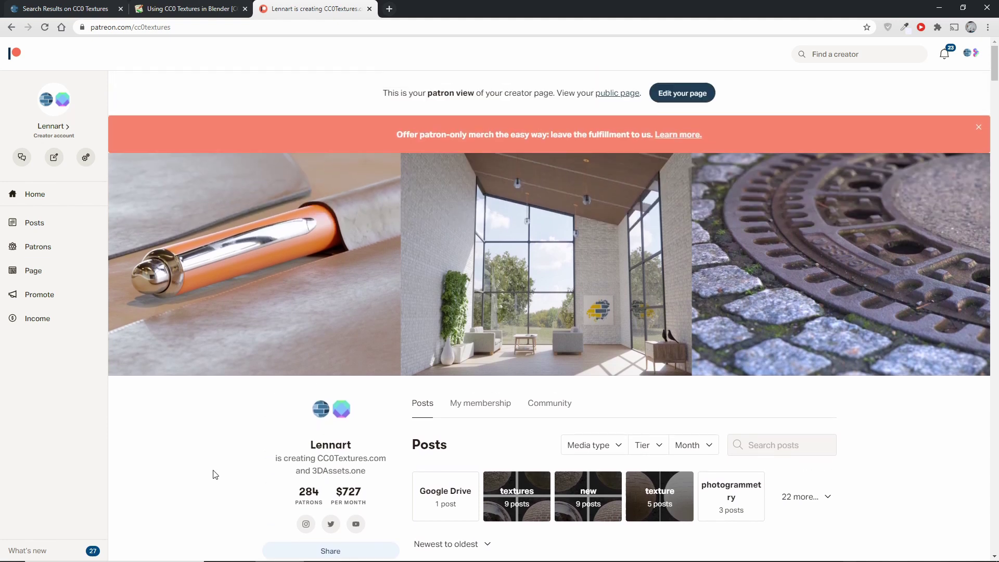